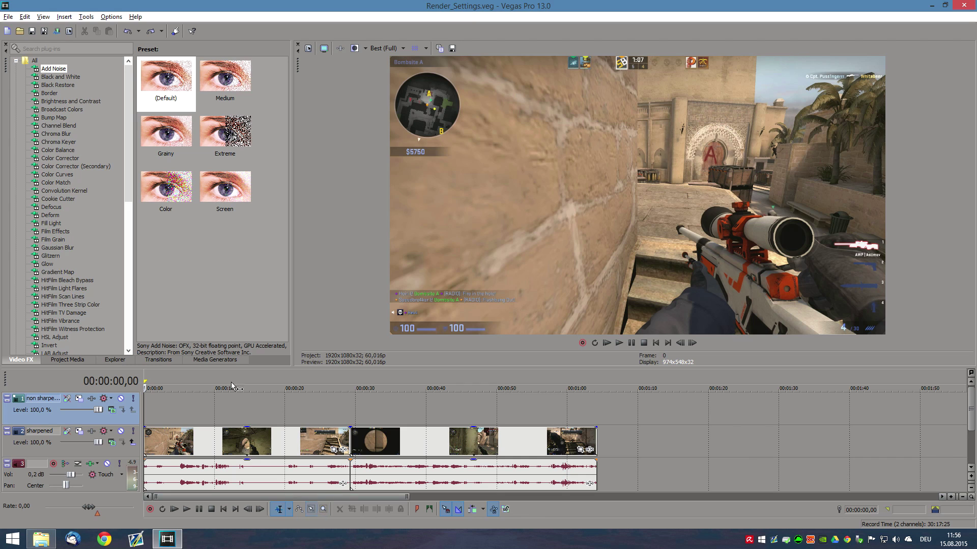
Step: Mark a loop region from about 9 to 12 seconds, preview it full screen, and park the playhead at 18 s
left_click_drag(208, 375, 229, 375)
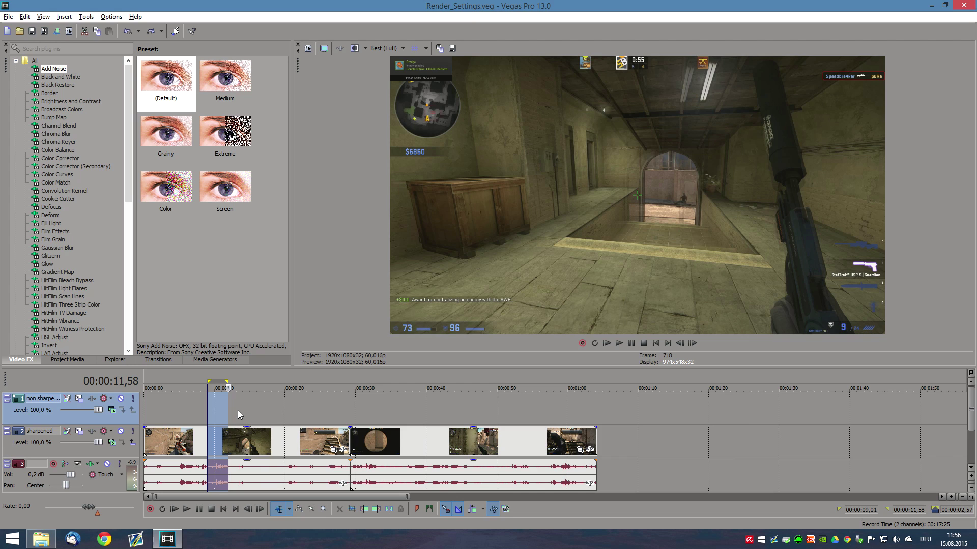
left_click(323, 47)
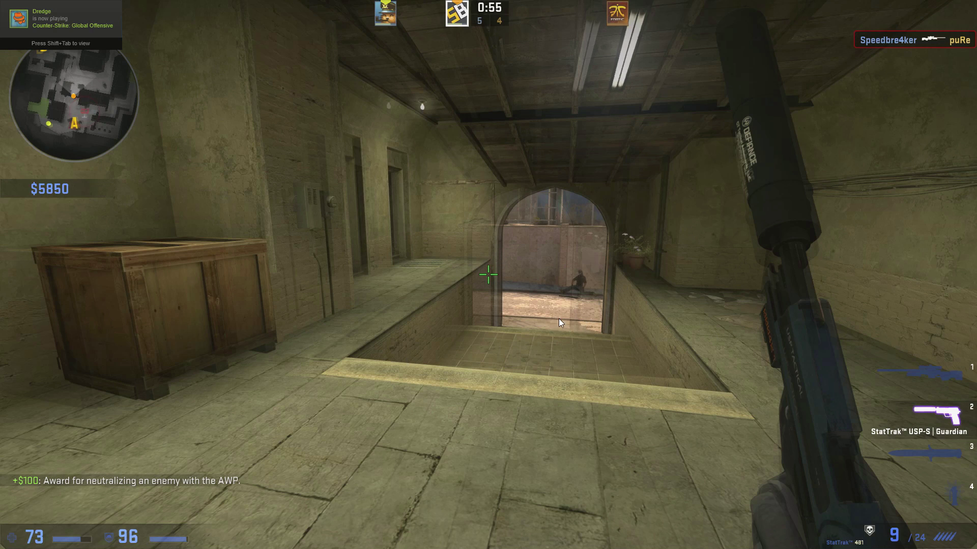
key("Escape")
left_click(275, 383)
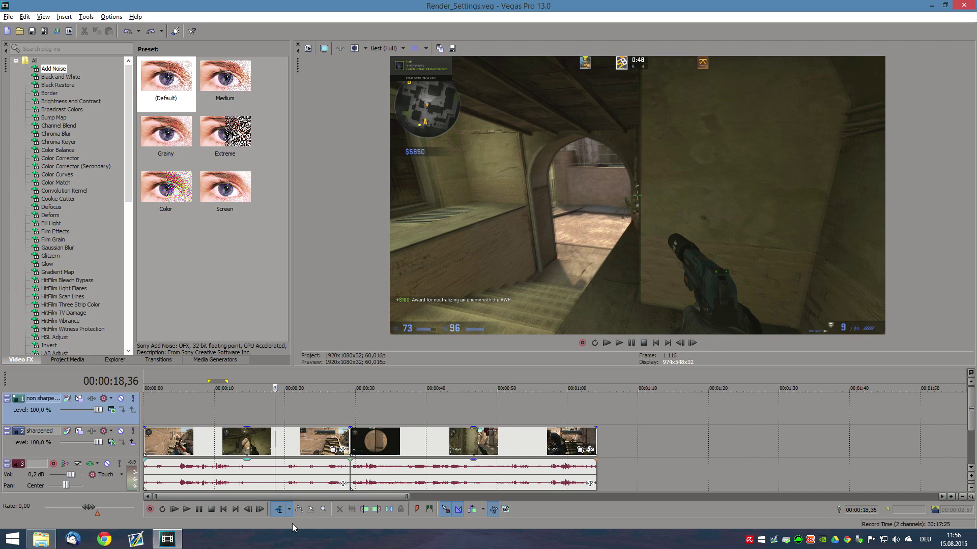
Step: Marquee-select all video and audio events, switch Disable Resample on, and preview full screen again
left_click(310, 510)
left_click_drag(631, 445, 153, 413)
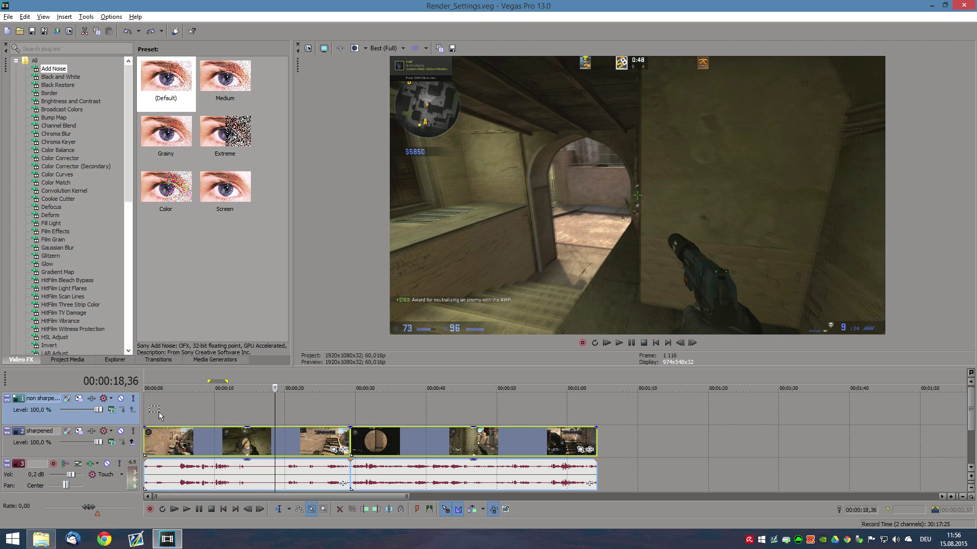
right_click(231, 452)
mouse_move(261, 358)
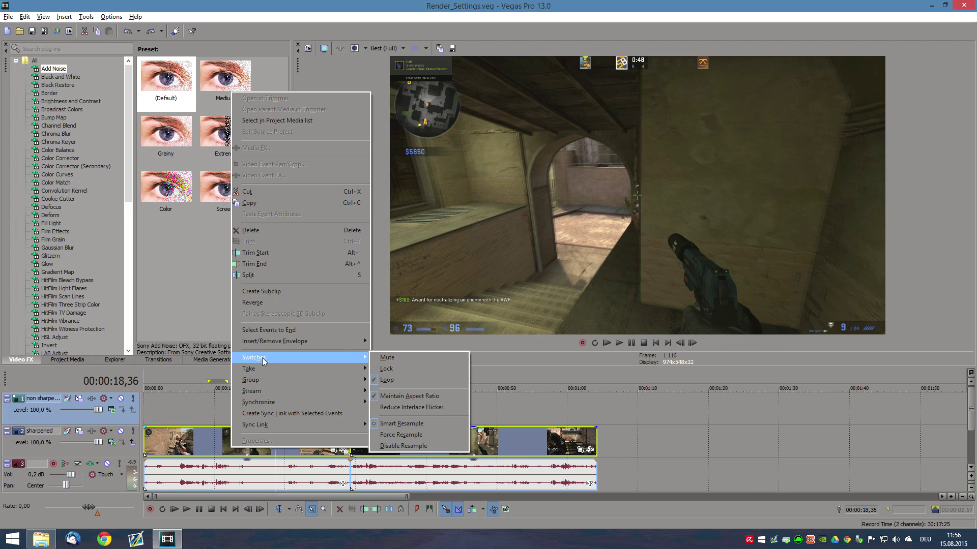
left_click(411, 447)
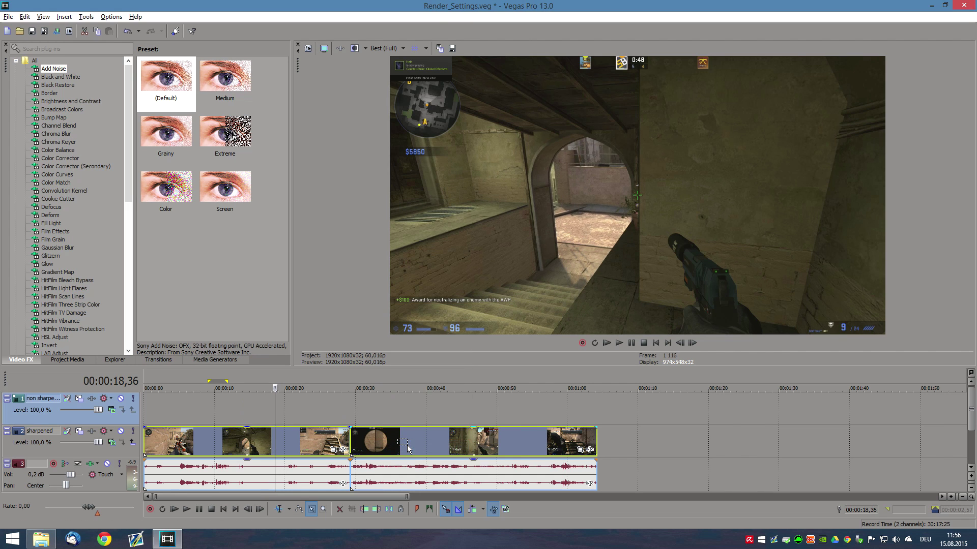
left_click(323, 48)
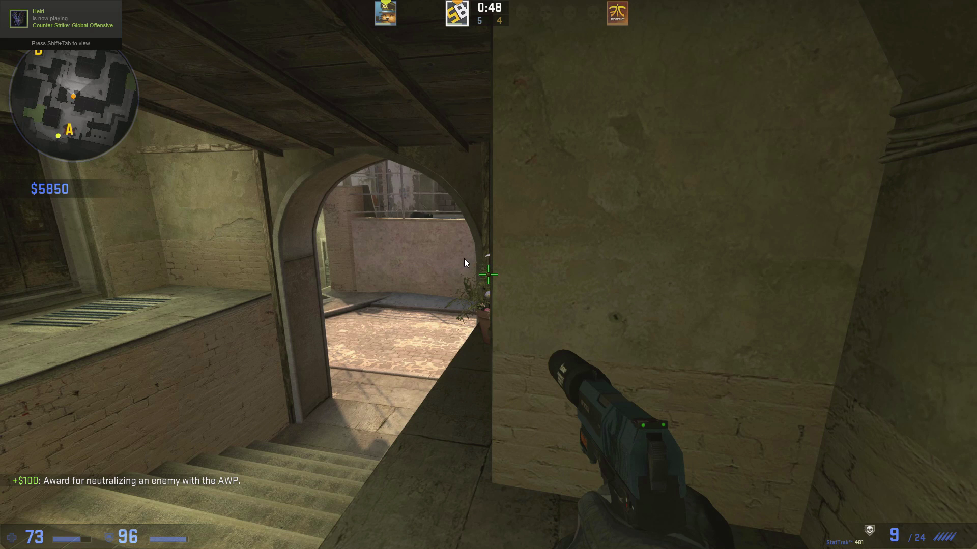
key("Escape")
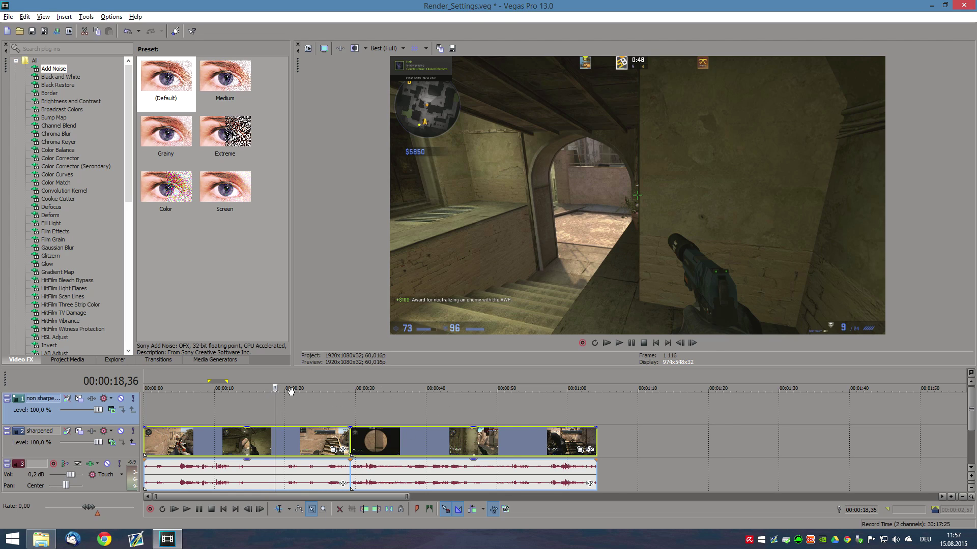
scroll(308, 419, "down", 2)
left_click(655, 343)
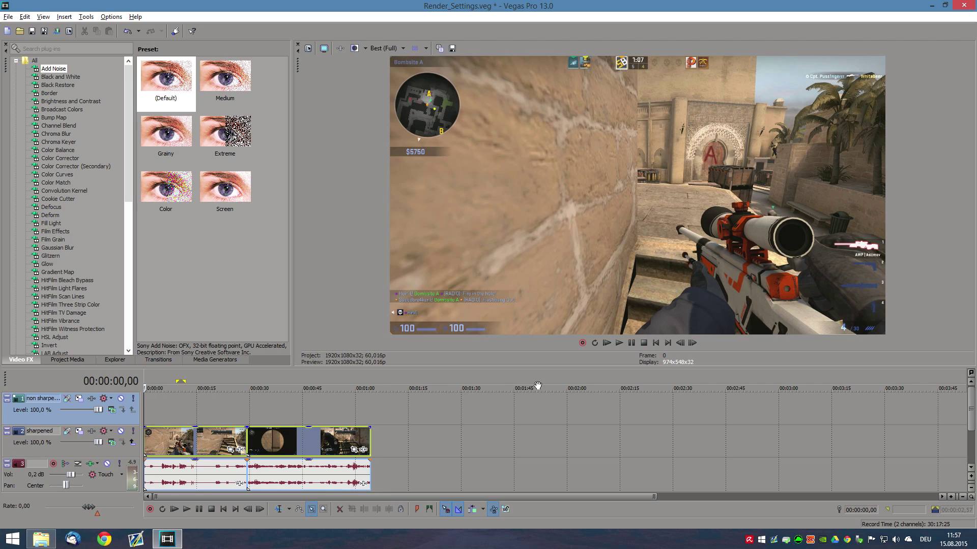
scroll(356, 448, "down", 1)
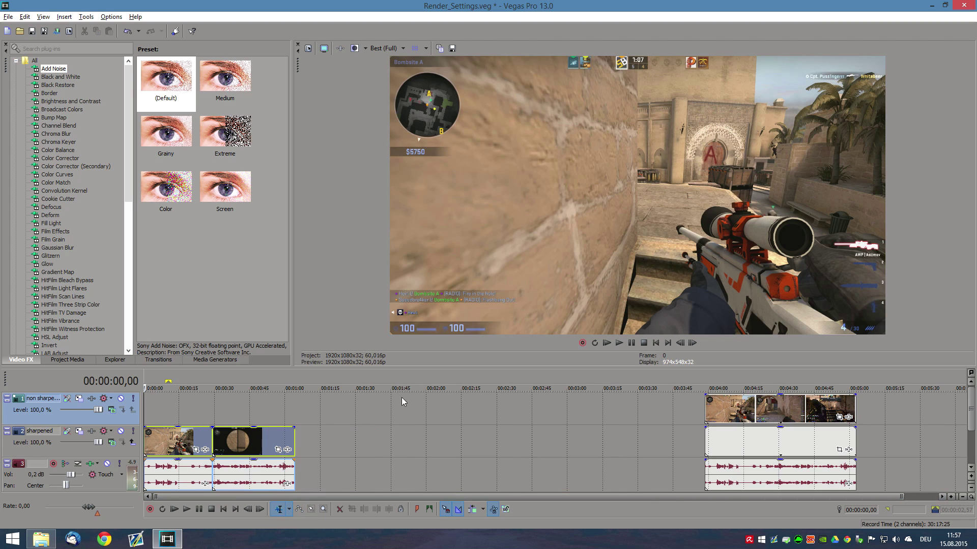
left_click(706, 379)
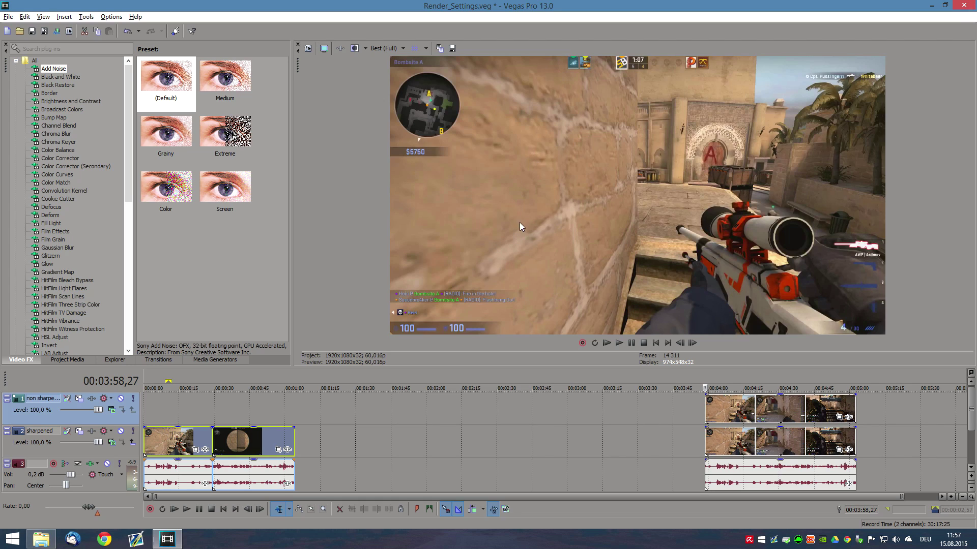
left_click(655, 344)
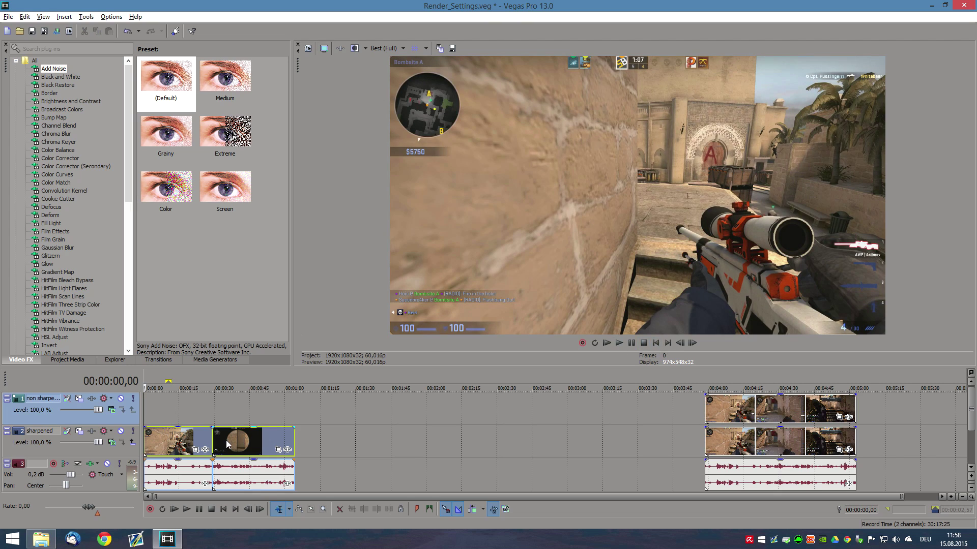
scroll(168, 415, "up", 3)
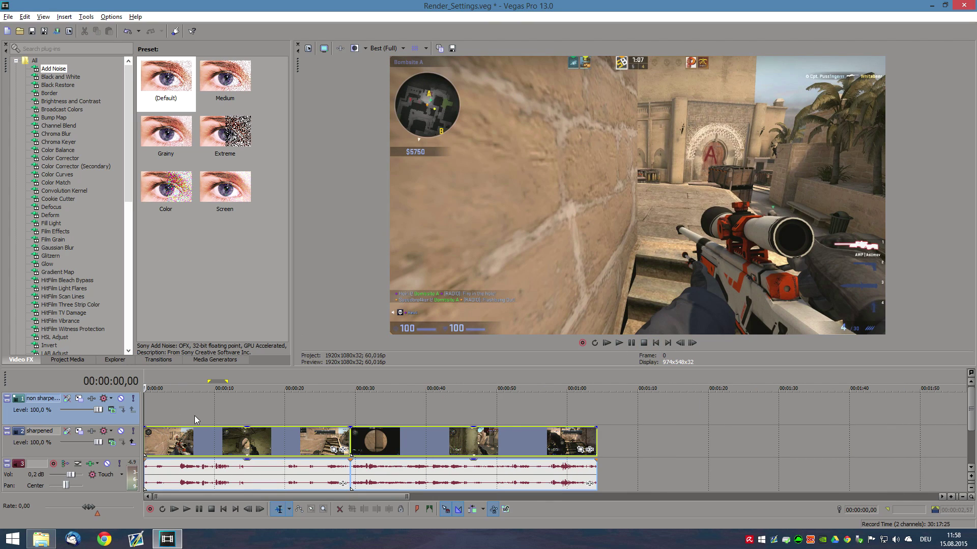
Step: Drop the Color Corrector's Shadowplay preset onto the track 2 video event, then close its FX window
left_click(66, 158)
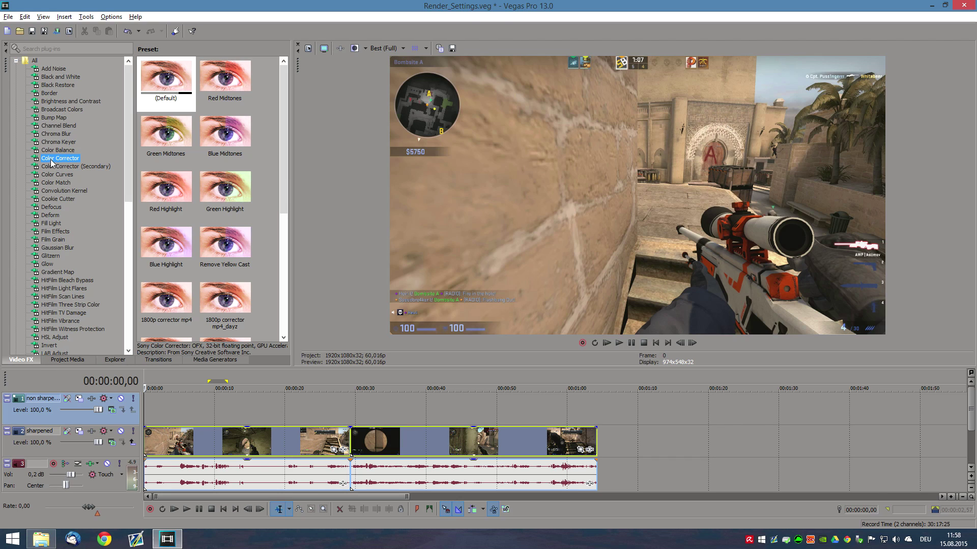
left_click_drag(286, 179, 279, 311)
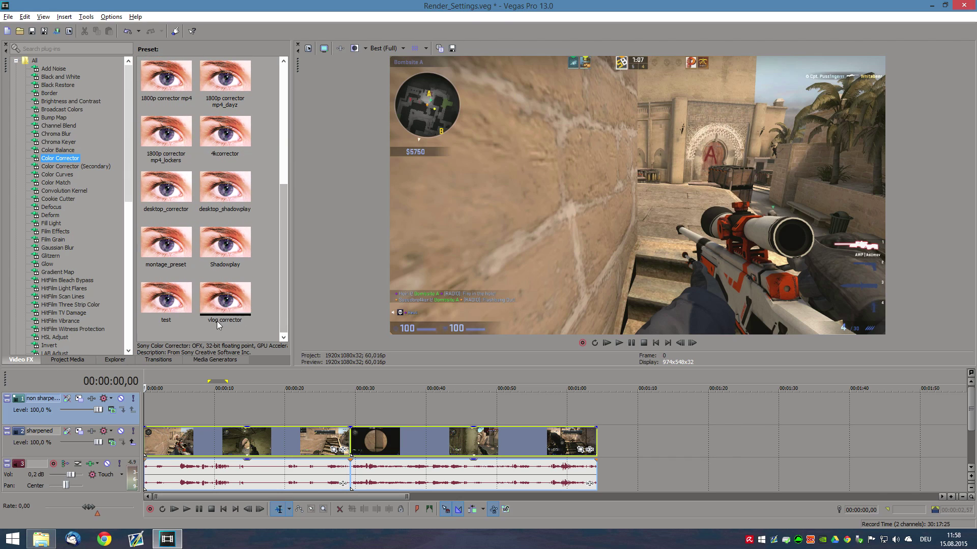
left_click_drag(226, 248, 209, 443)
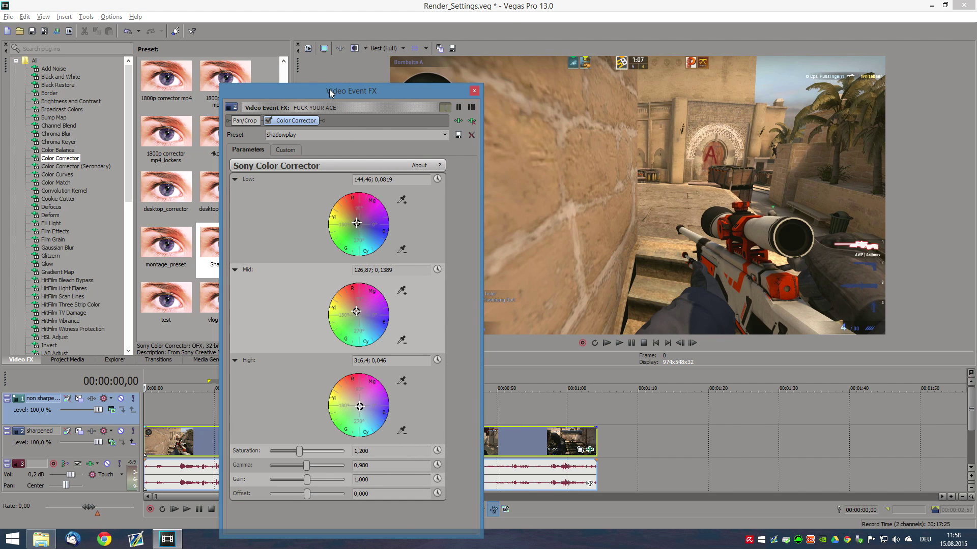
left_click_drag(329, 89, 327, 48)
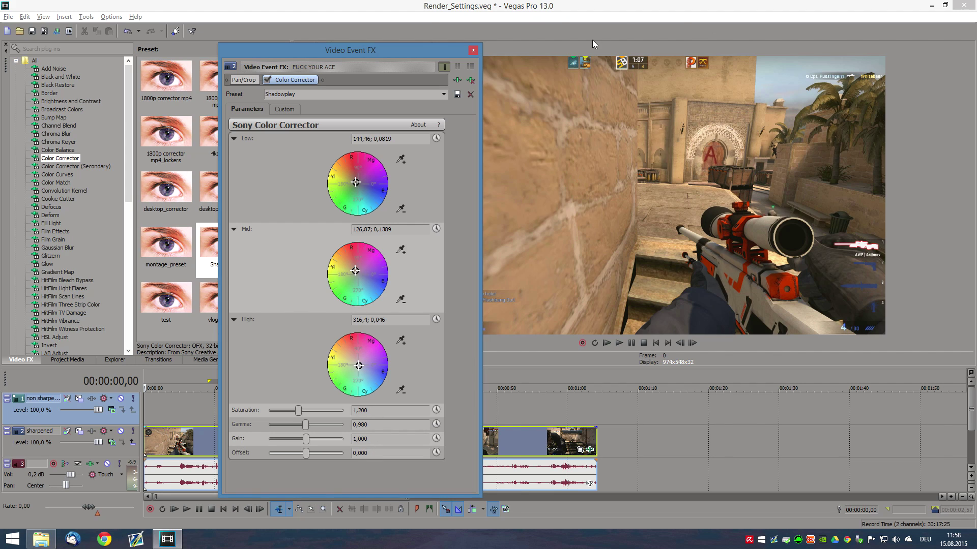
left_click(473, 50)
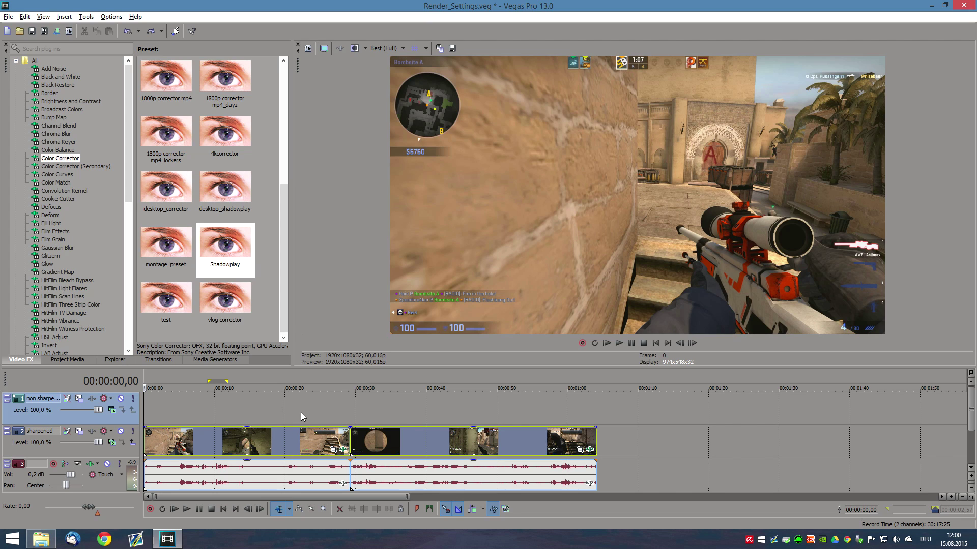
Step: Go to about 4:10, select the non-sharpened track's video and view it full screen
scroll(301, 413, "down", 3)
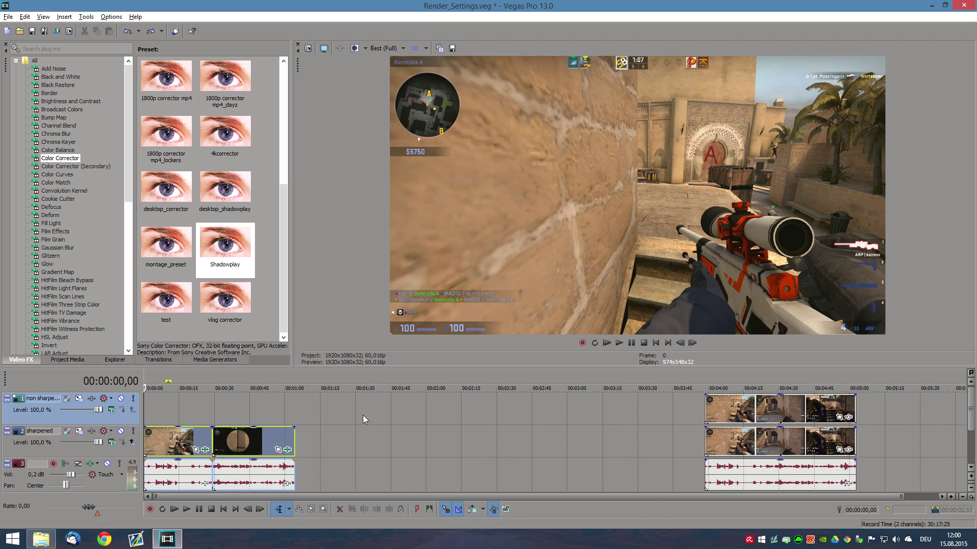
left_click(731, 373)
scroll(655, 437, "up", 4)
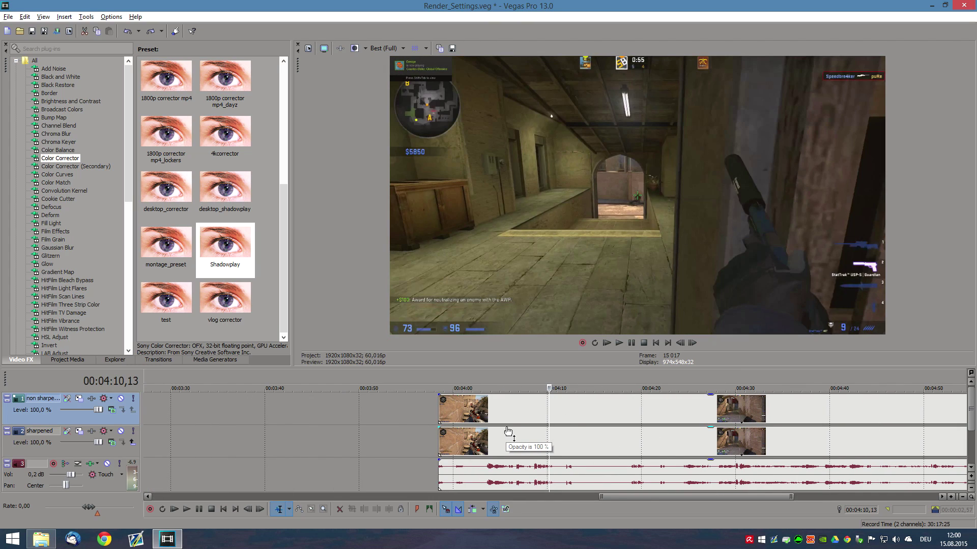
scroll(526, 441, "up", 3)
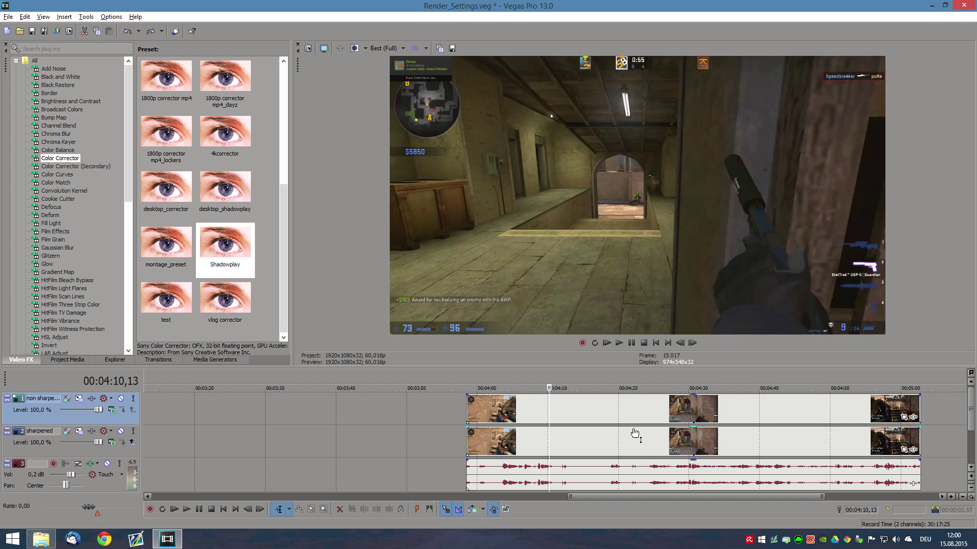
scroll(552, 448, "down", 5)
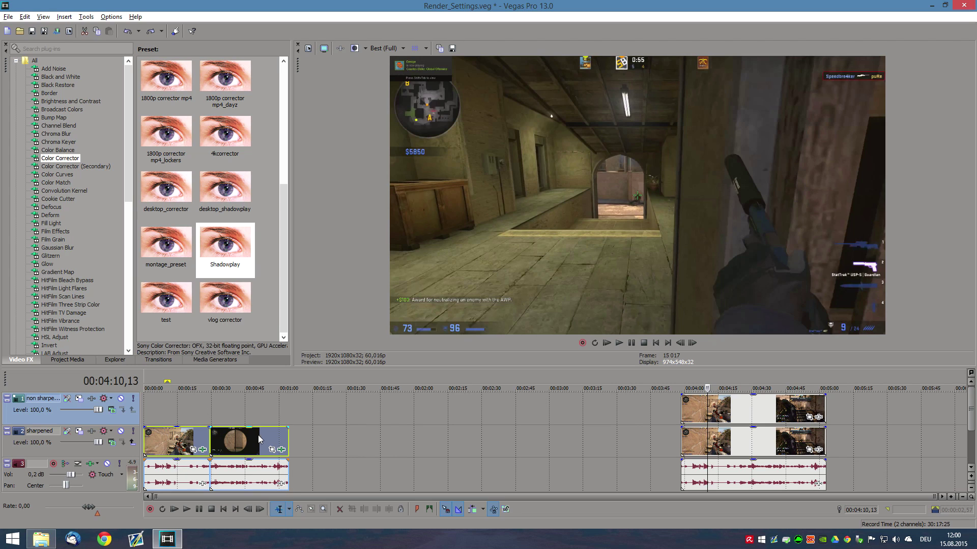
scroll(849, 456, "up", 3)
scroll(849, 456, "up", 1)
scroll(535, 402, "up", 3)
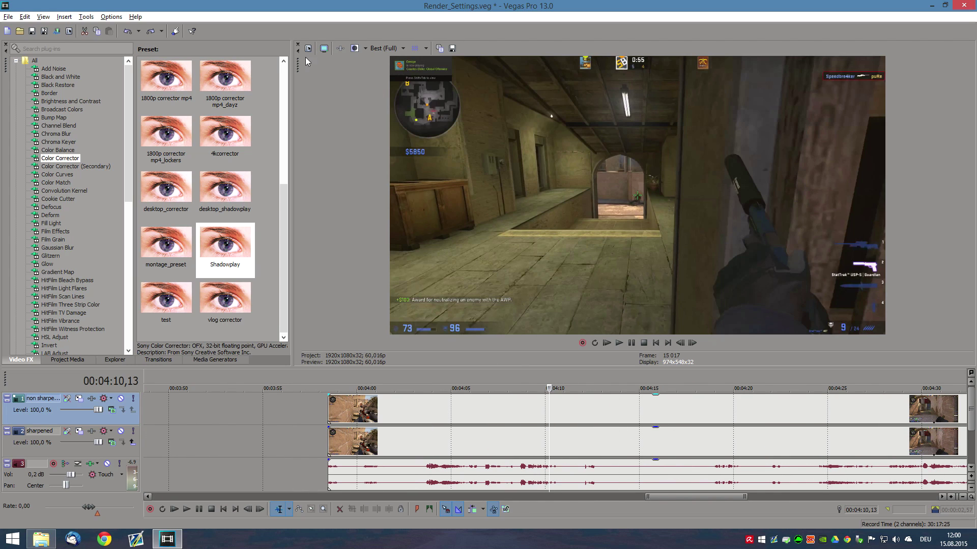
left_click(549, 405)
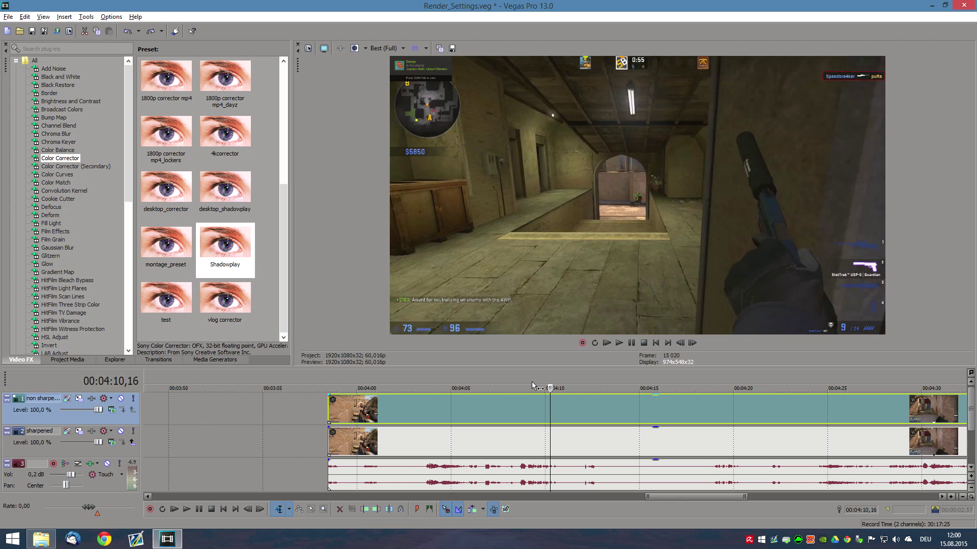
left_click(326, 48)
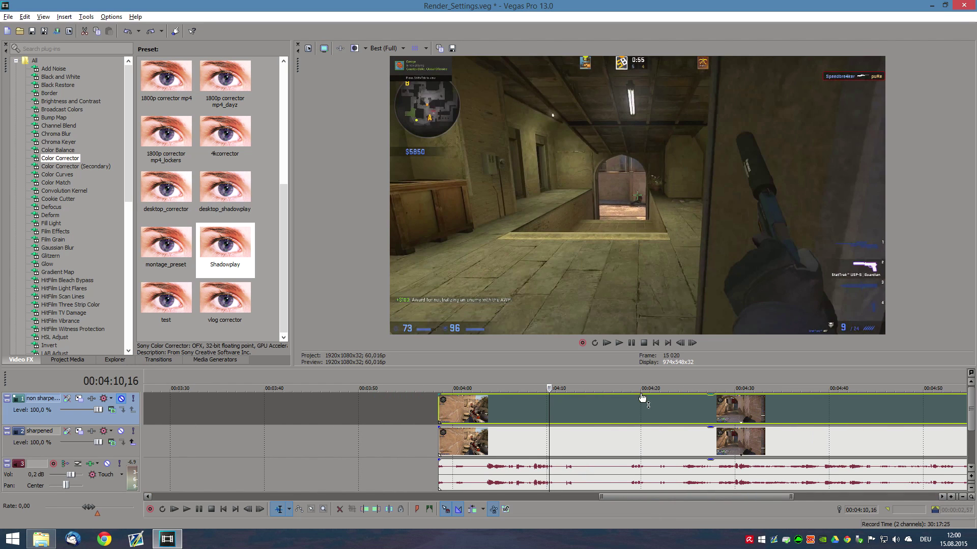
Step: Scrub to a later moment, exit full-screen preview, and return the playhead to the project start
left_click(620, 389)
left_click_drag(653, 381, 825, 382)
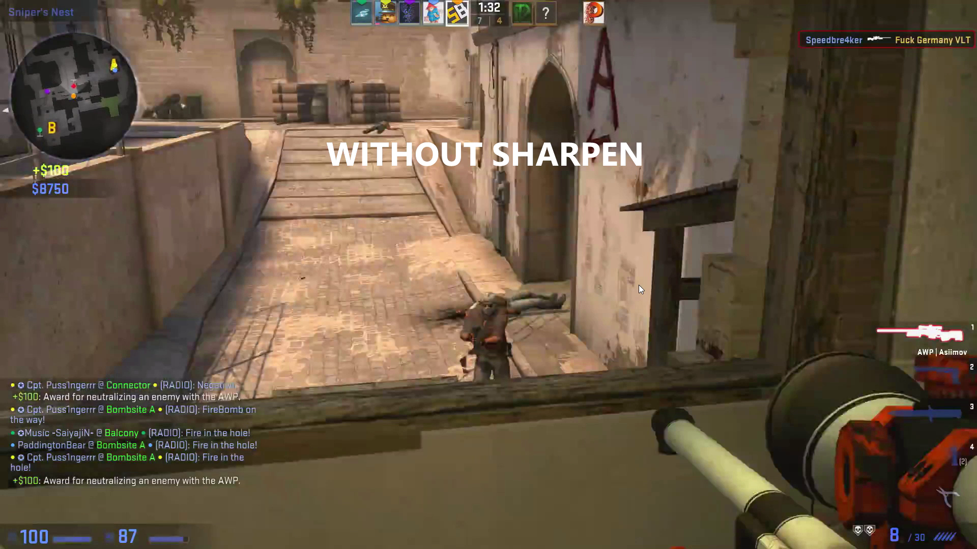
key("Escape")
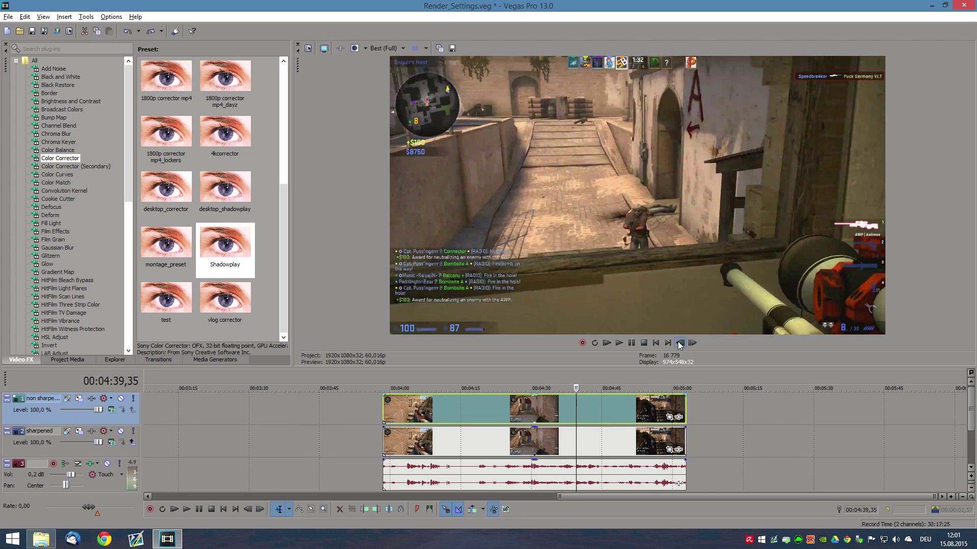
left_click(654, 342)
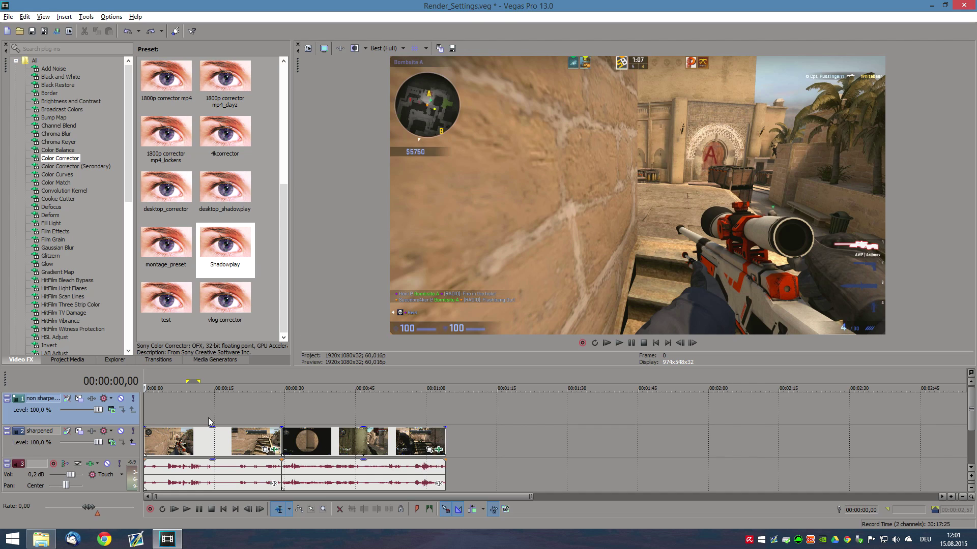
Step: Apply the Sharpen effect's Shadowplay preset to the sharpened track's clips and close the FX window
left_click_drag(128, 122, 126, 336)
left_click(50, 191)
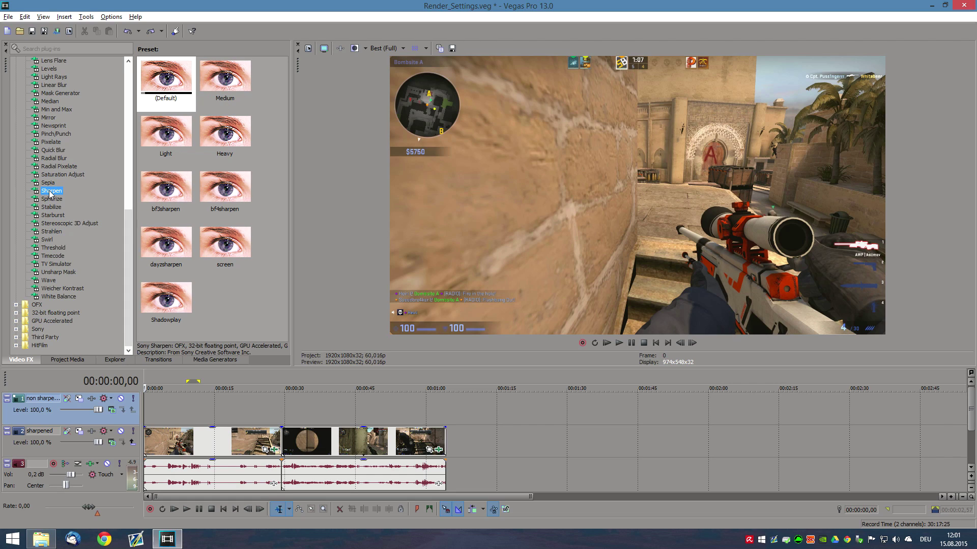
left_click(173, 303)
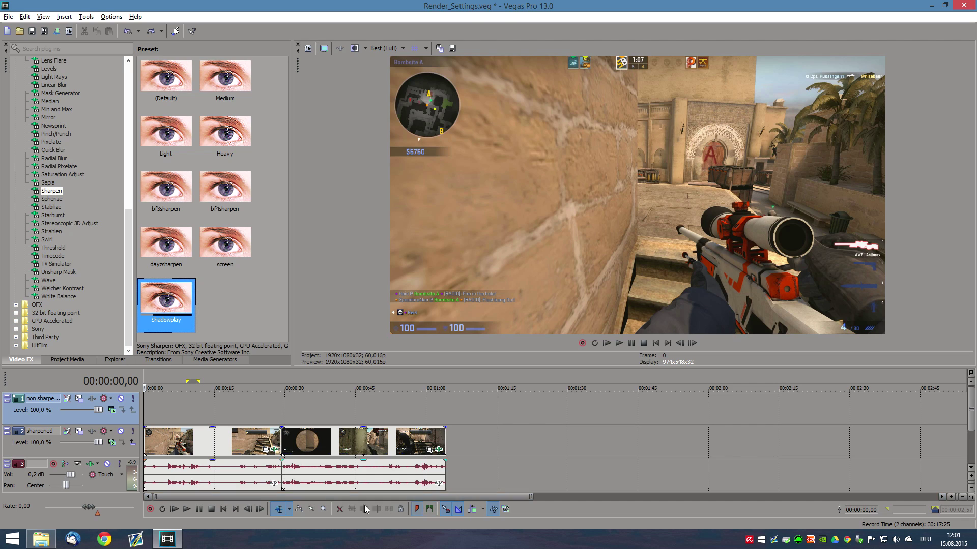
left_click(312, 509)
left_click(228, 437)
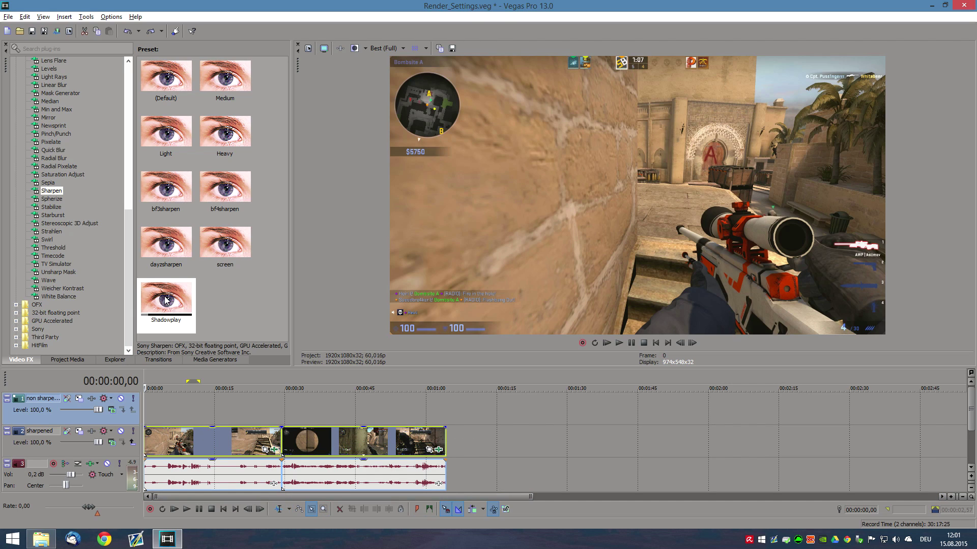
left_click_drag(227, 437, 225, 441)
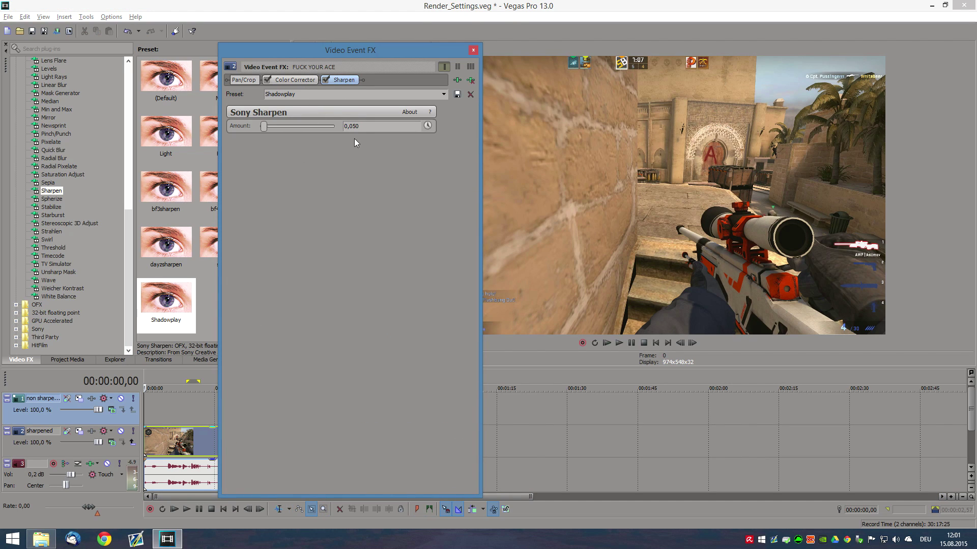
left_click(474, 50)
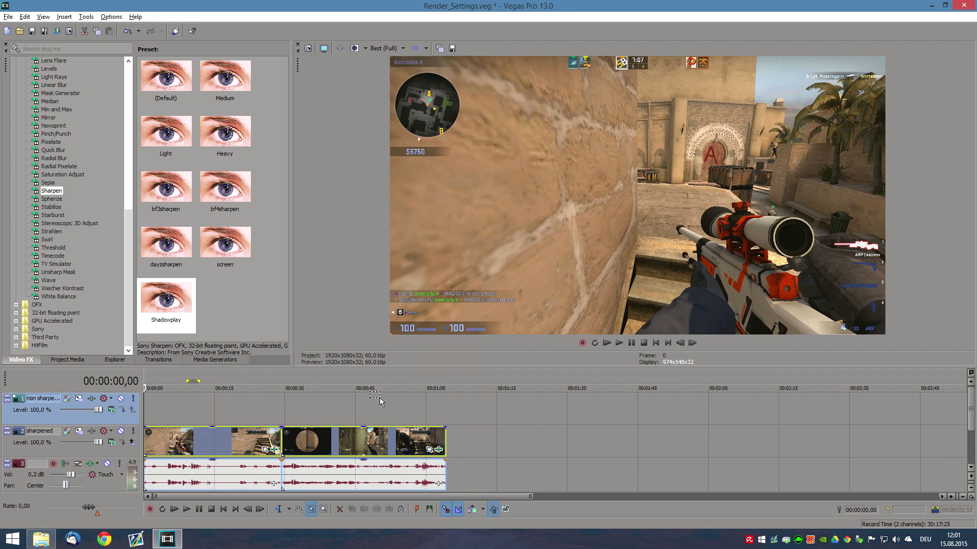
Step: Preview full screen, deselect the clips, and mark a loop region from 00:00:00 to 00:01:04,16
left_click(324, 48)
key("Escape")
left_click(267, 407)
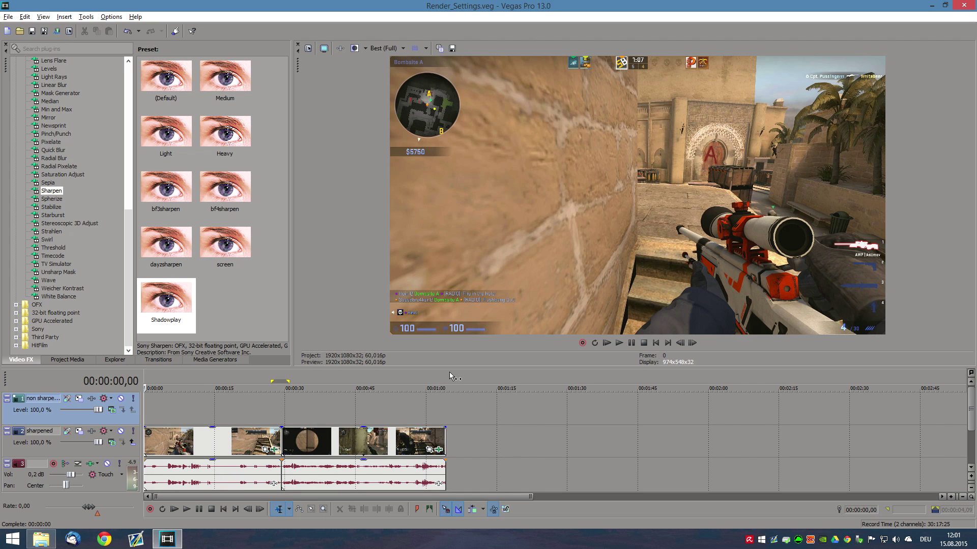
left_click_drag(447, 379, 80, 379)
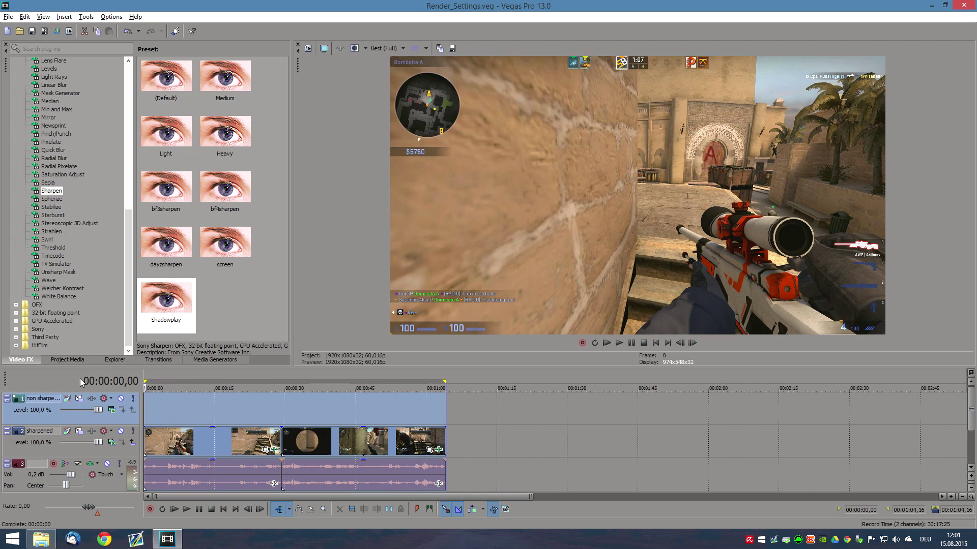
left_click(446, 386)
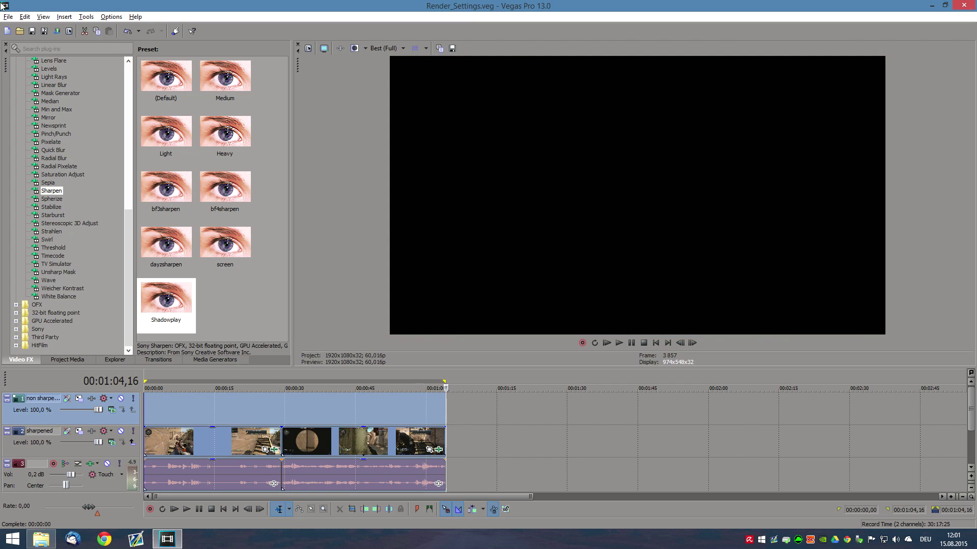
Step: In Render As, pick MainConcept AVC/AAC Internet HD 1080p and open Customize Template
left_click(7, 17)
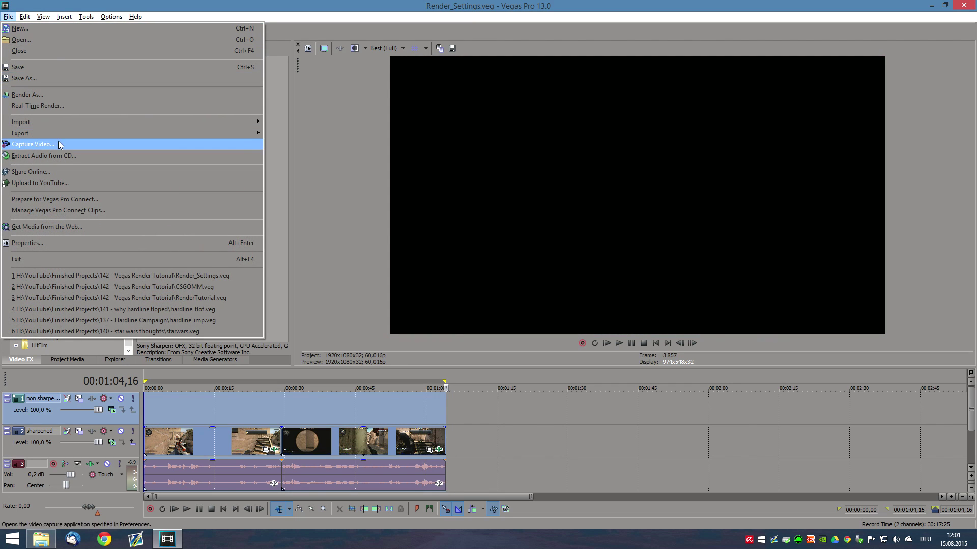
left_click(41, 99)
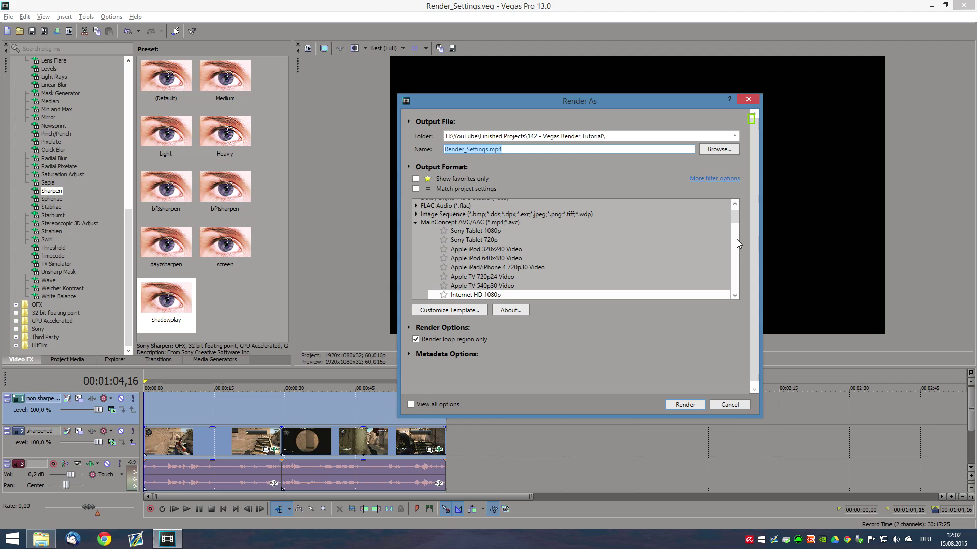
scroll(735, 218, "up", 1)
left_click(447, 243)
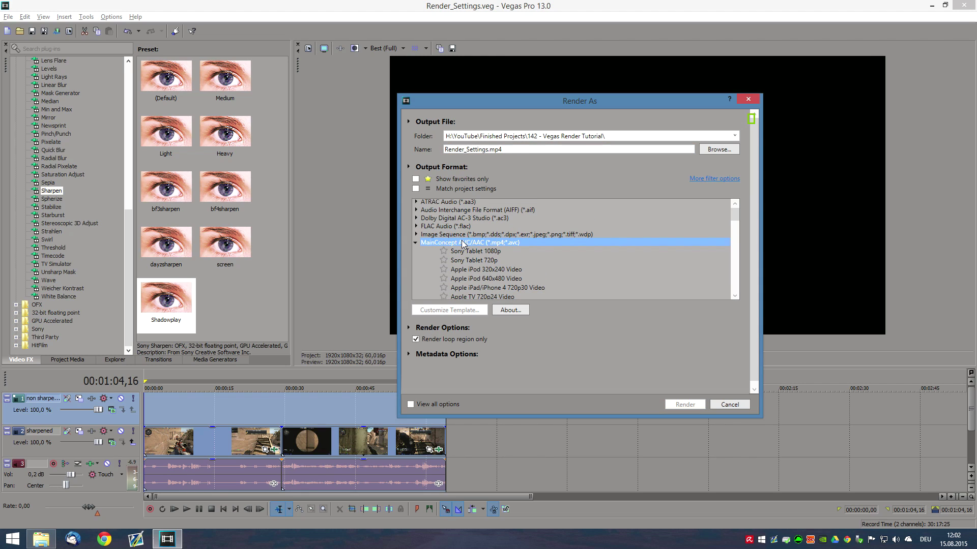
scroll(734, 224, "down", 3)
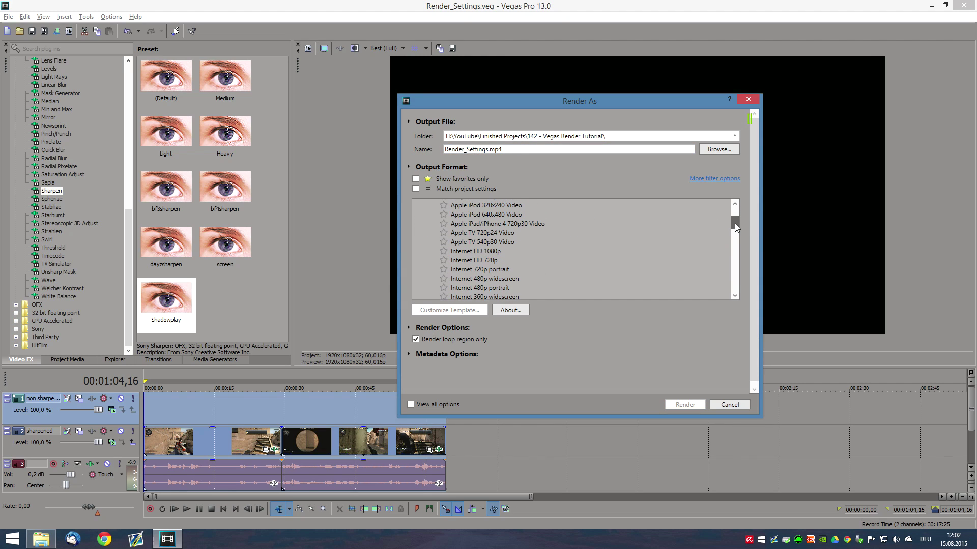
left_click(467, 255)
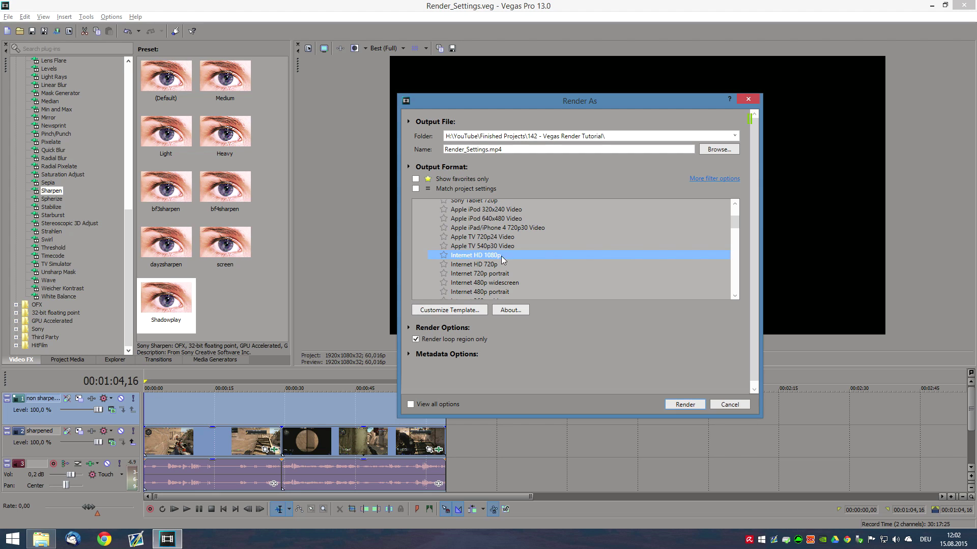
left_click(441, 310)
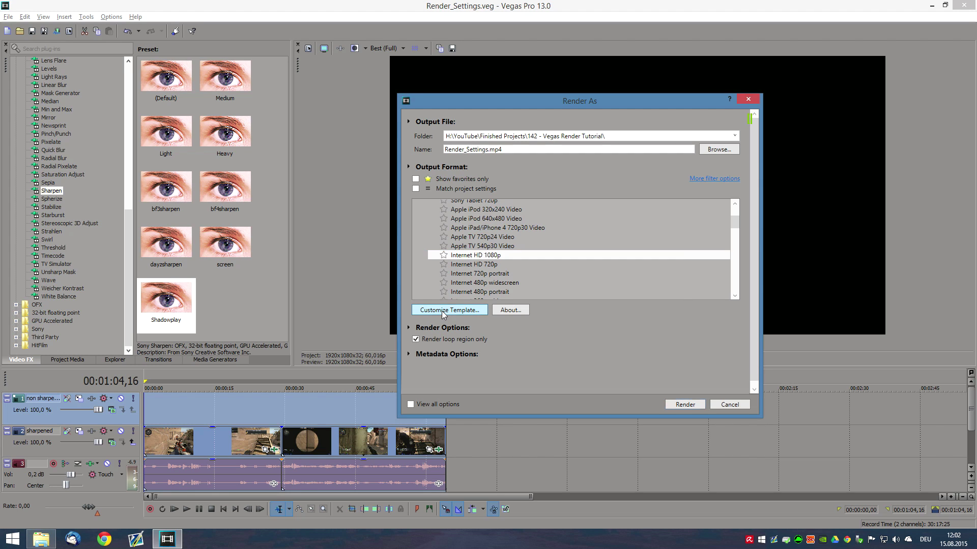
Step: Set 60 fps with source adjustment off, progressive field order, 14 reference frames and deblocking filter
left_click_drag(536, 95, 474, 104)
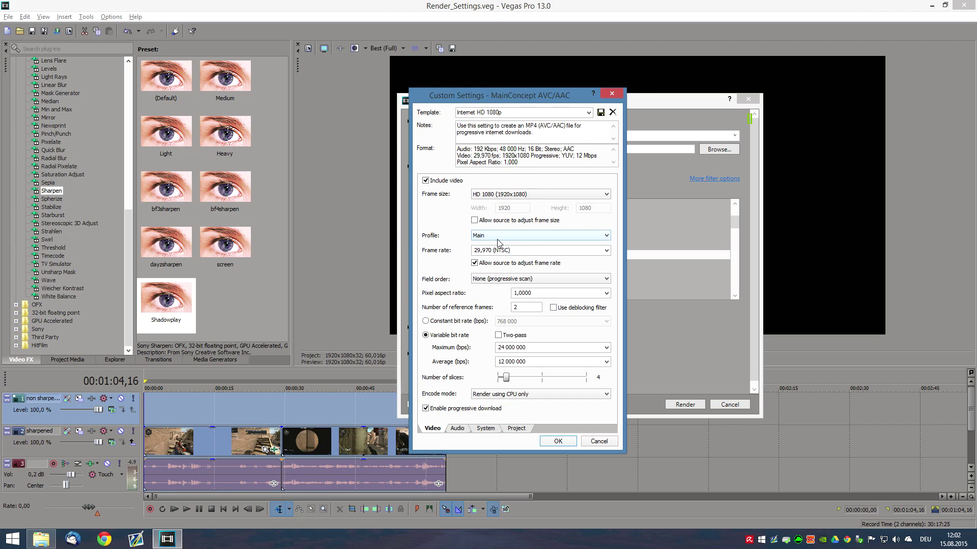
left_click(543, 251)
type("60")
left_click(474, 263)
left_click(492, 280)
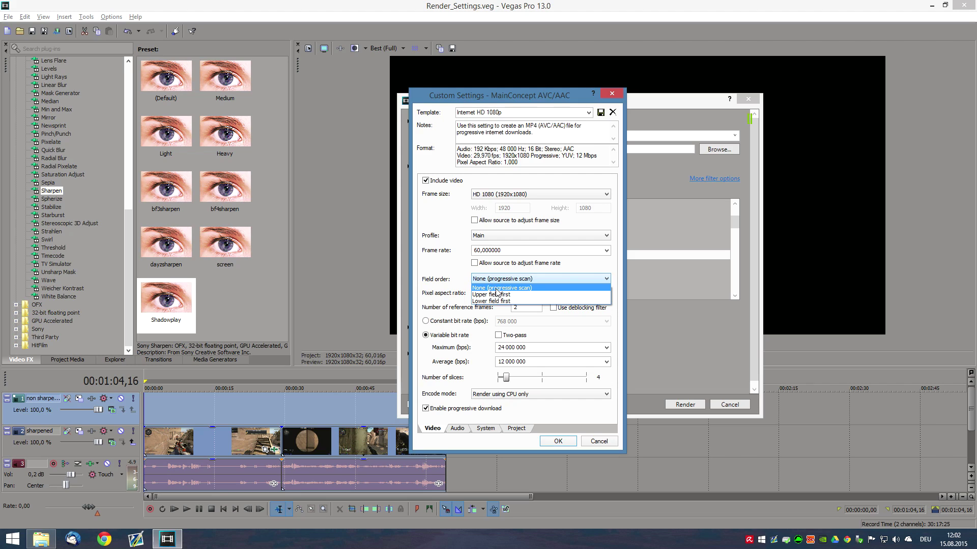
left_click(496, 289)
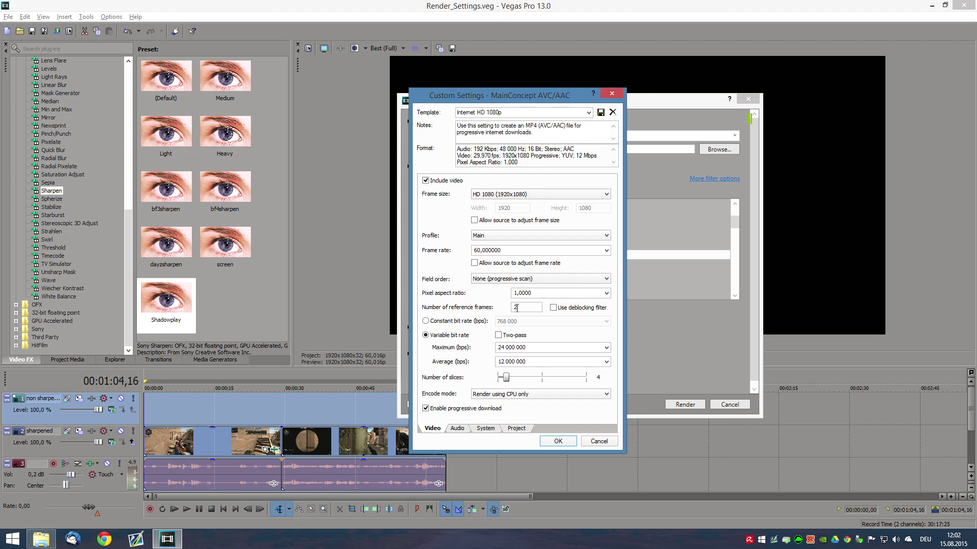
key("Tab")
type("14")
left_click(592, 308)
double_click(515, 308)
Step: Set the maximum bit rate to 40 000 000 bps and the average to 30 000 000 bps
left_click(504, 348)
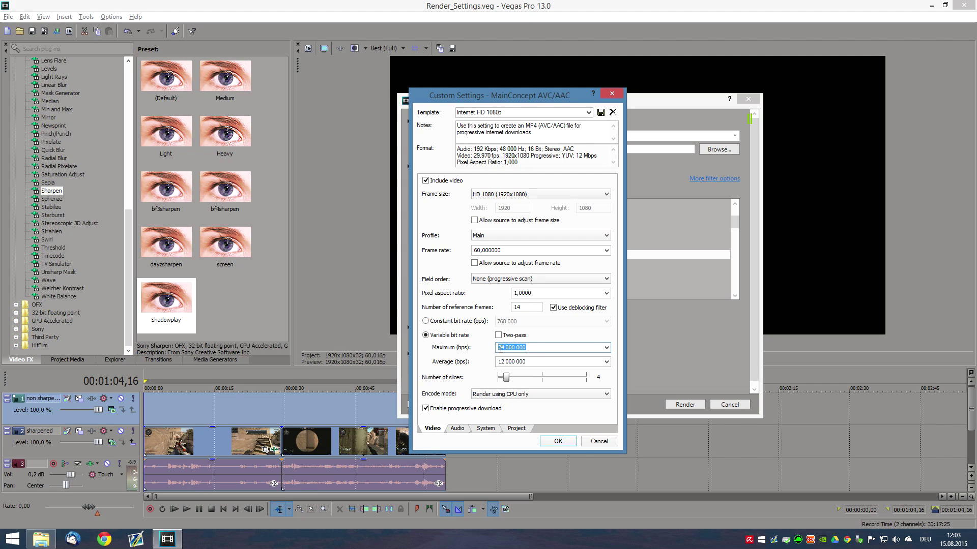
left_click(505, 349)
type("40")
left_click(514, 359)
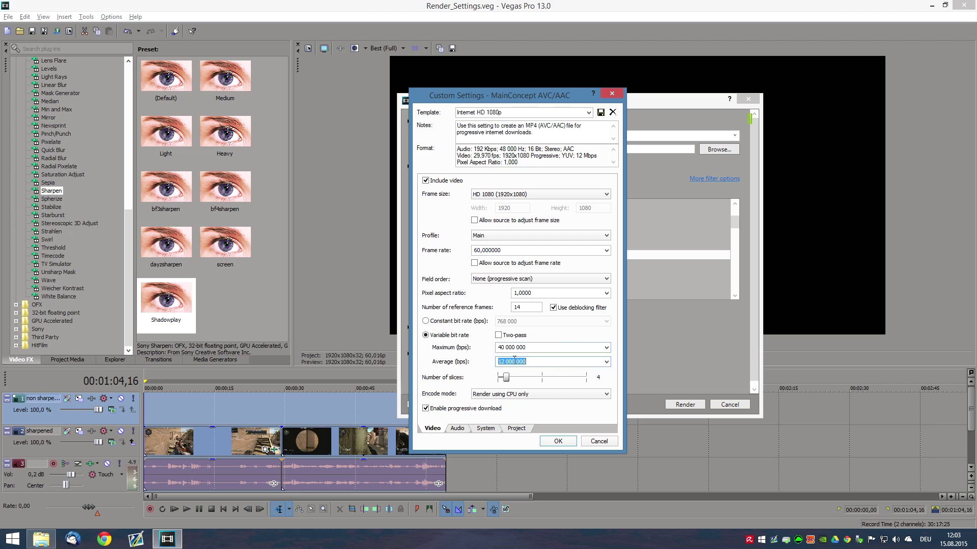
left_click(503, 359)
key("BackSpace")
key("BackSpace")
type("30")
Step: Leave the encode mode on Render using CPU only
scroll(497, 397, "down", 1)
left_click(510, 396)
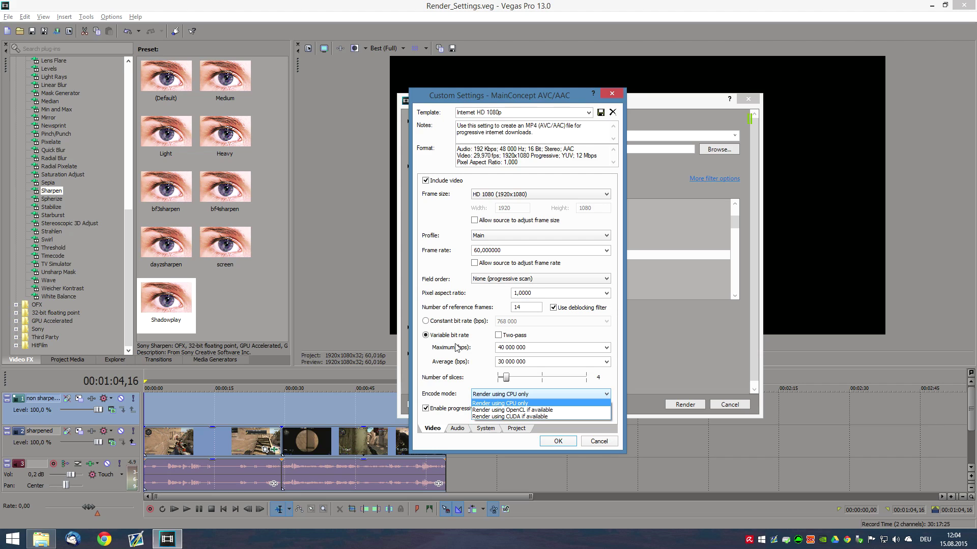
left_click(449, 371)
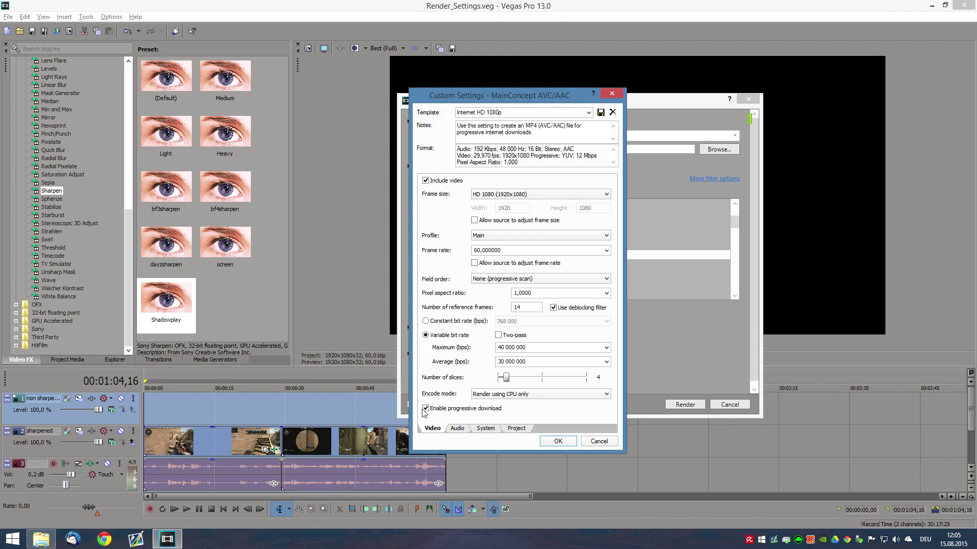
Step: Keep the Vegas audio sample rate at 48 000 Hz
left_click(457, 429)
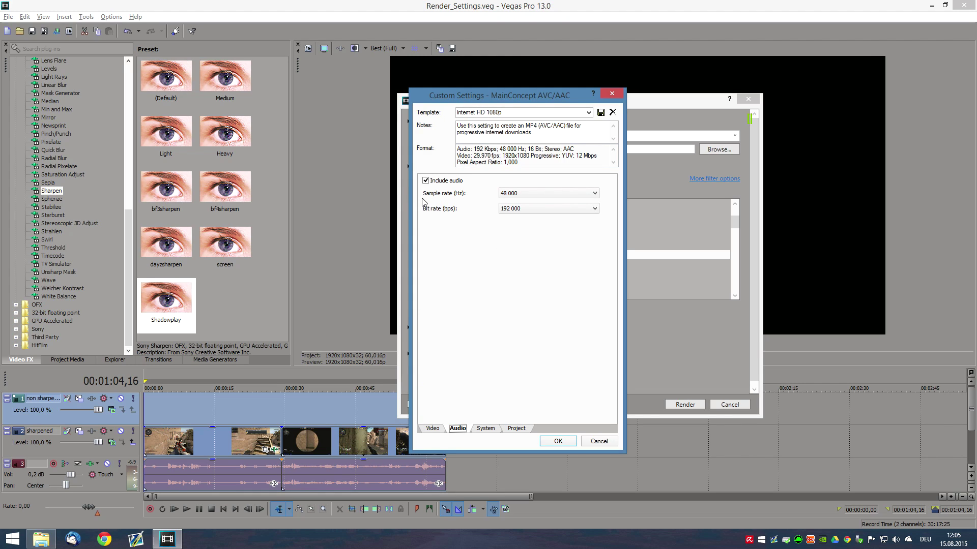
left_click(530, 195)
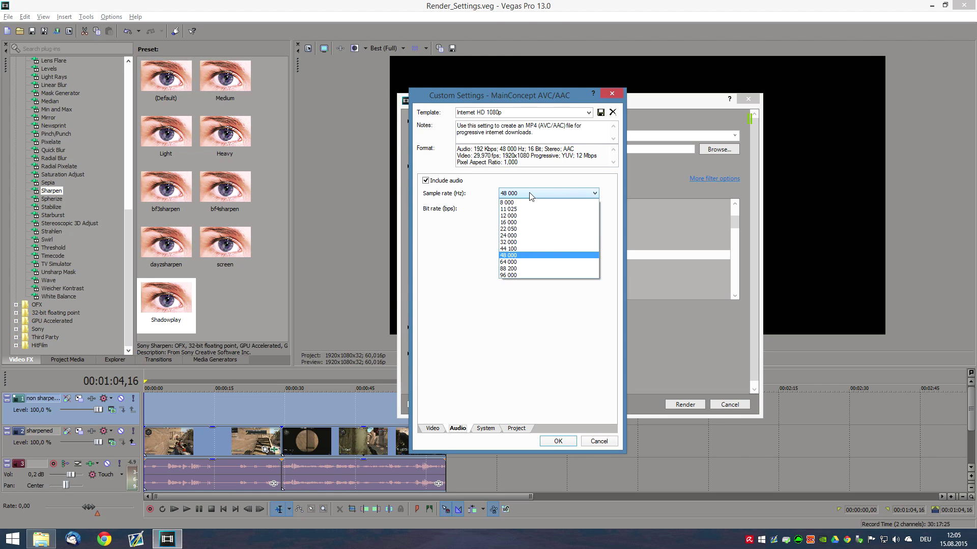
left_click(510, 197)
Step: In Windows playback devices, confirm the speakers' default format stays at 48000 Hz
right_click(896, 540)
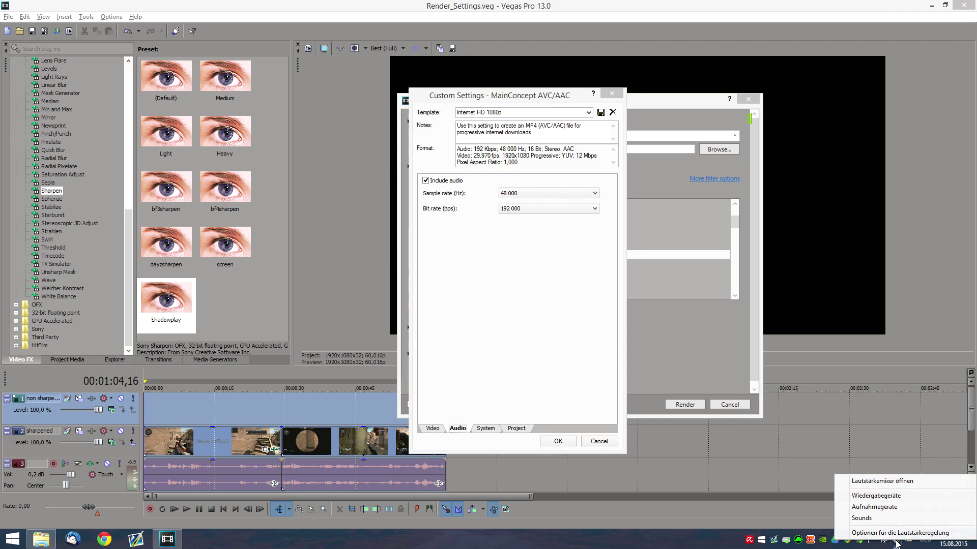
left_click(895, 541)
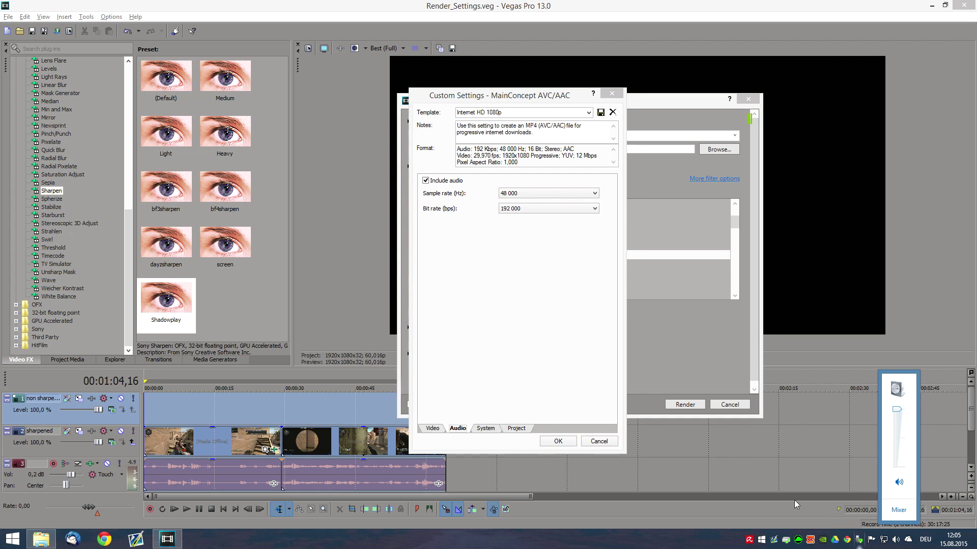
right_click(895, 542)
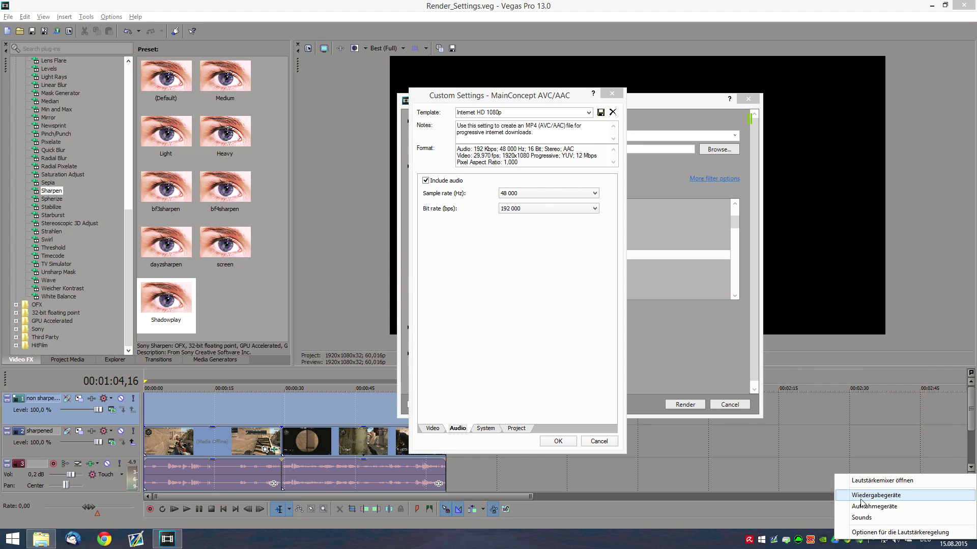
left_click(870, 496)
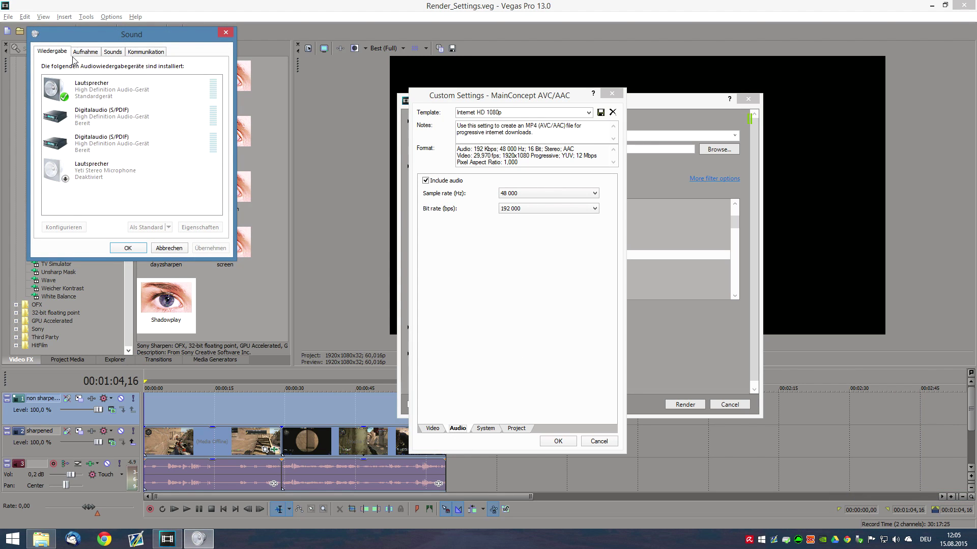
right_click(104, 93)
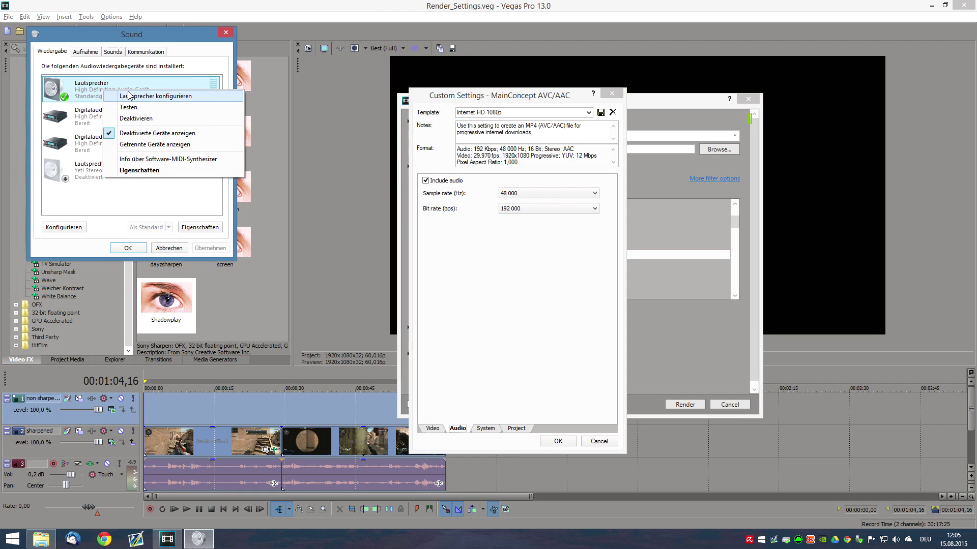
left_click(148, 169)
left_click(165, 94)
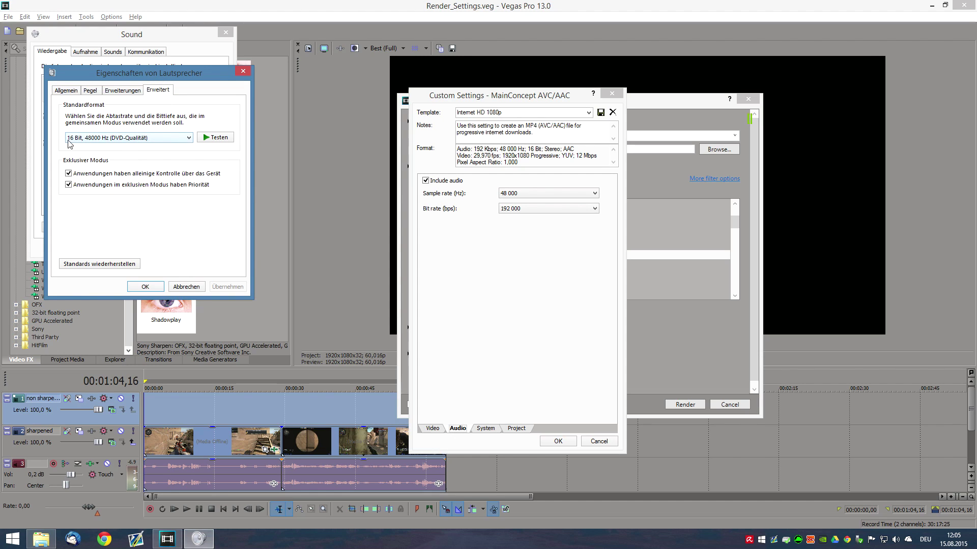
left_click(104, 141)
left_click(107, 149)
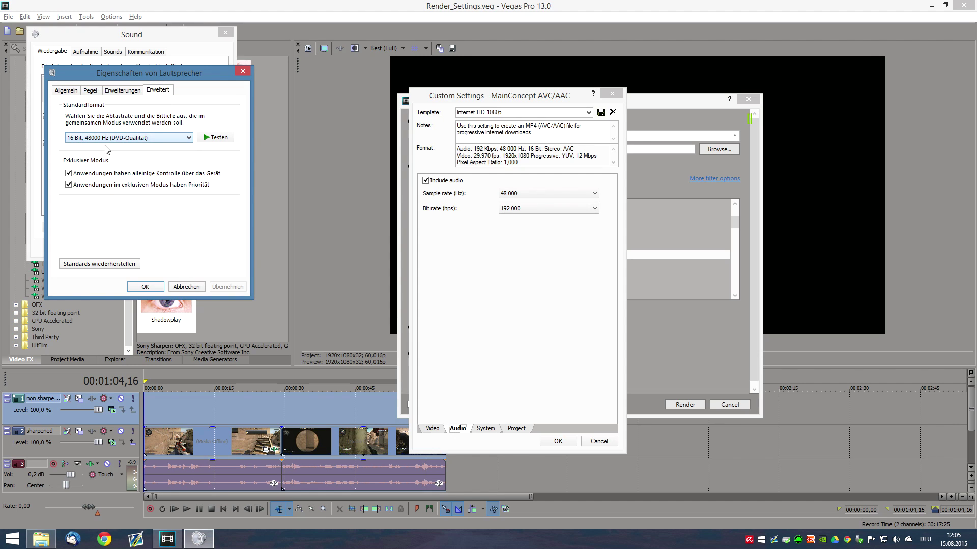
left_click(186, 286)
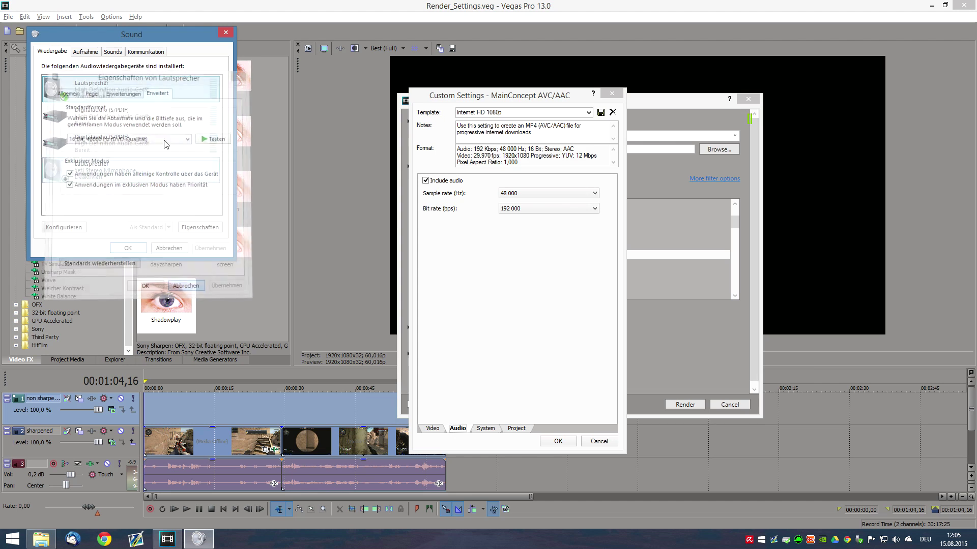
Step: Check the Yeti microphone's default format under recording devices and close without changes
left_click(87, 52)
right_click(97, 146)
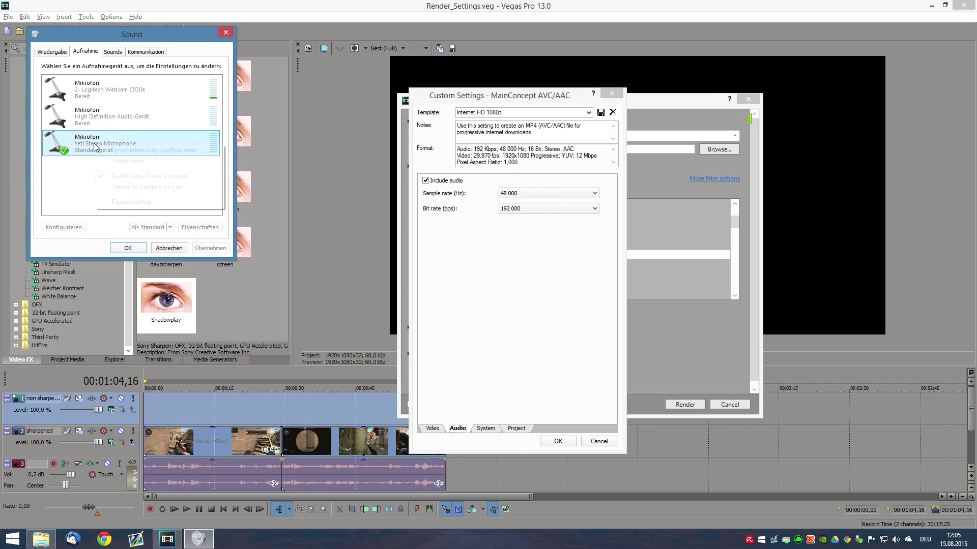
left_click(126, 202)
left_click(143, 90)
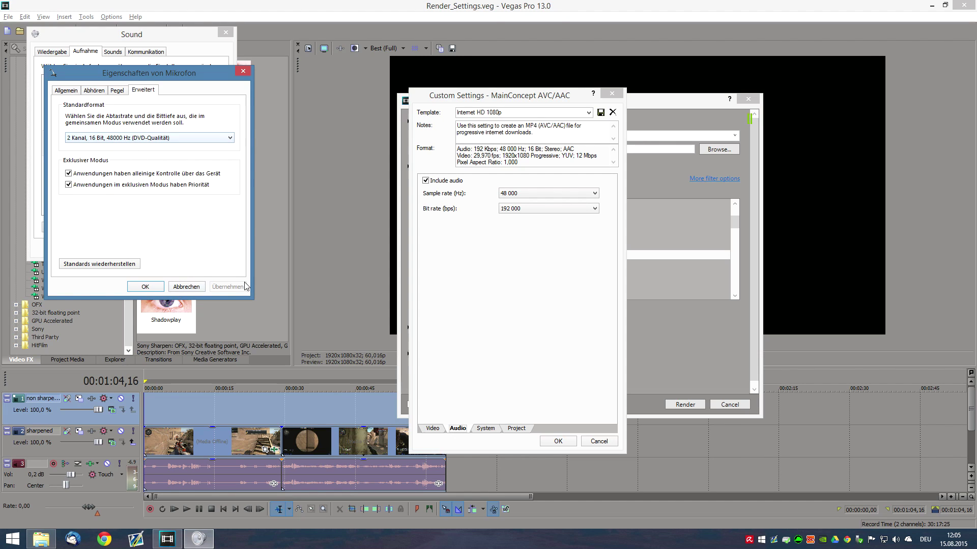
left_click(195, 286)
Step: Close the Sound window and keep the audio bit rate at 192 000 bps
left_click(172, 248)
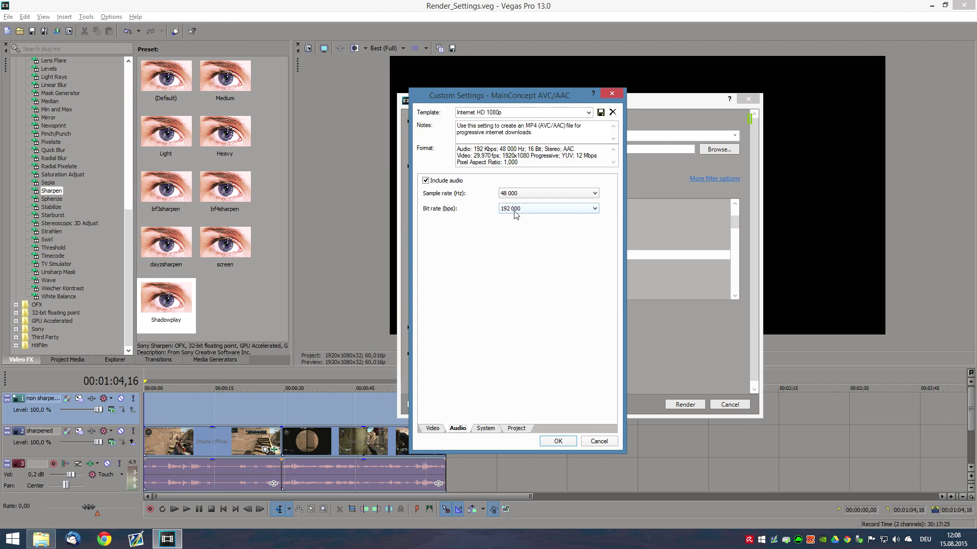
left_click(514, 209)
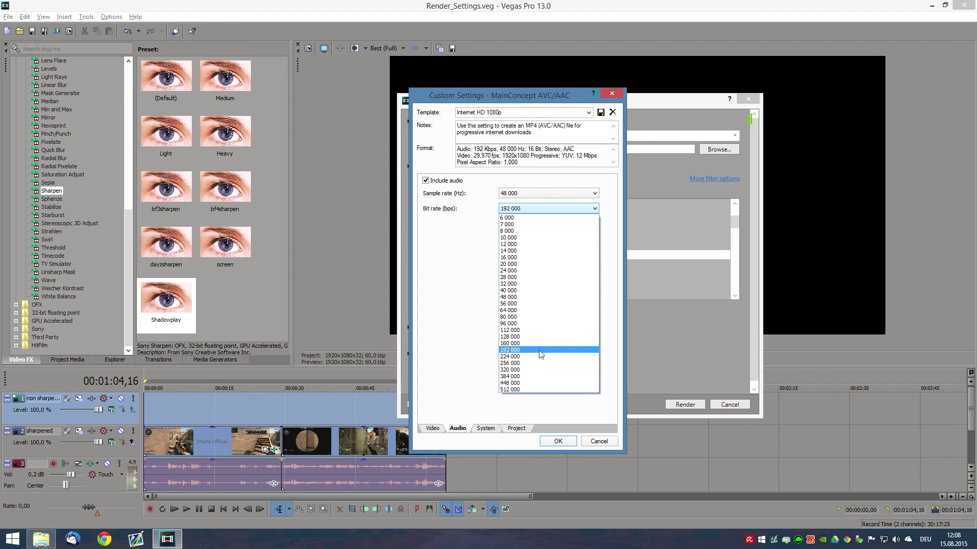
left_click(537, 351)
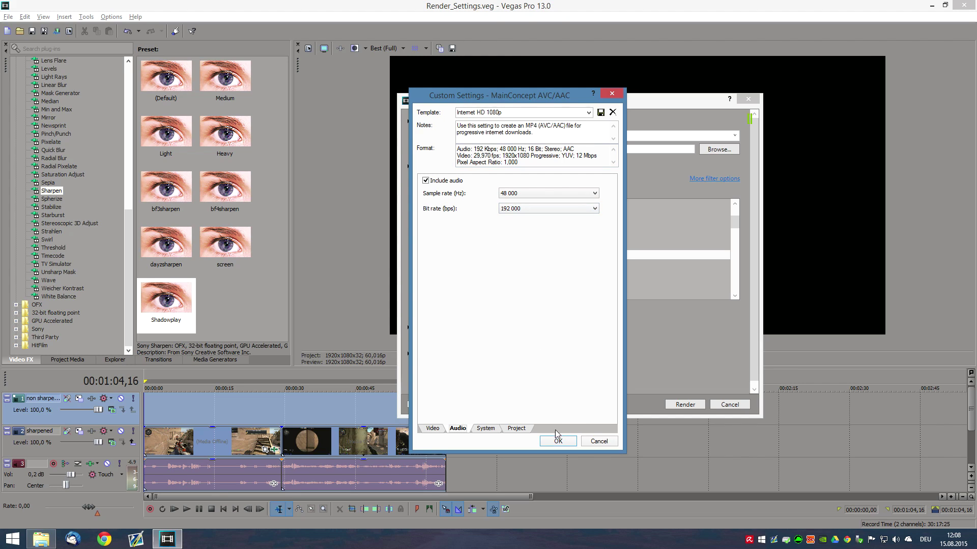
Step: Set video rendering quality to Best on the Project tab
left_click(485, 429)
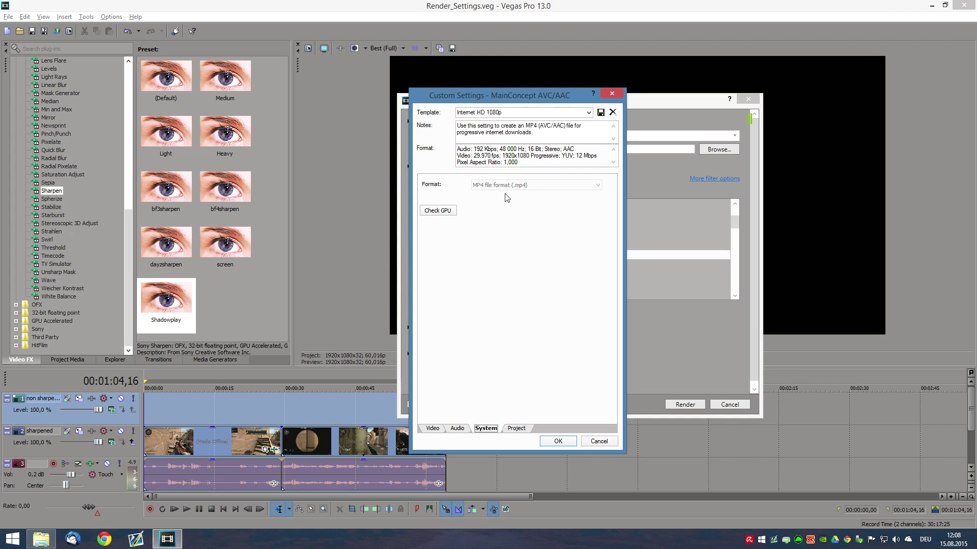
left_click(514, 429)
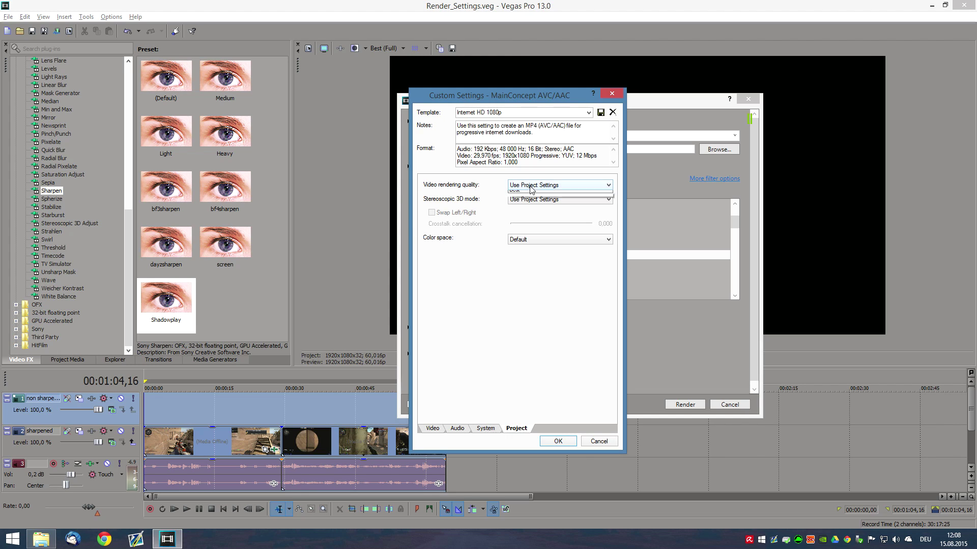
left_click(512, 187)
left_click(518, 221)
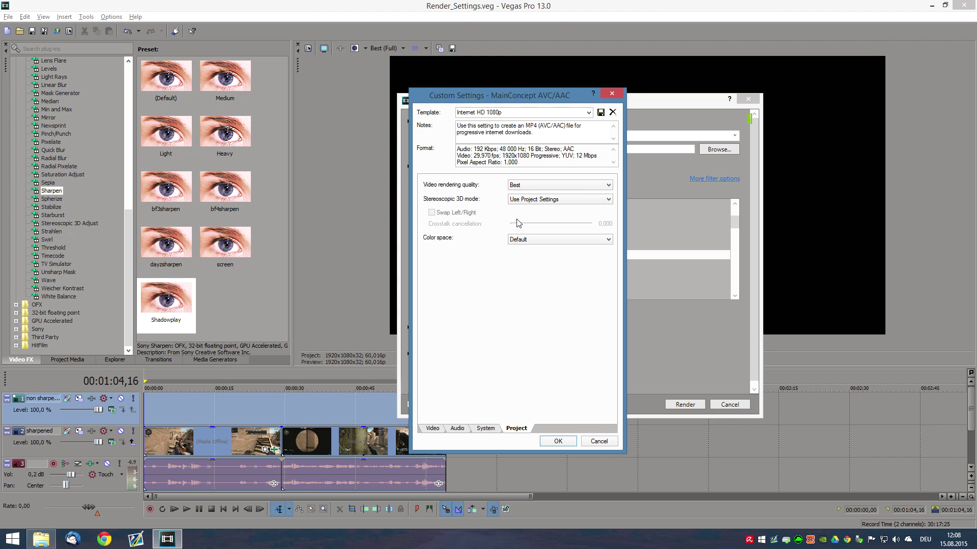
Step: Name the template 'YouTube Best Quality 60FPS', save it, and confirm with OK
left_click(515, 112)
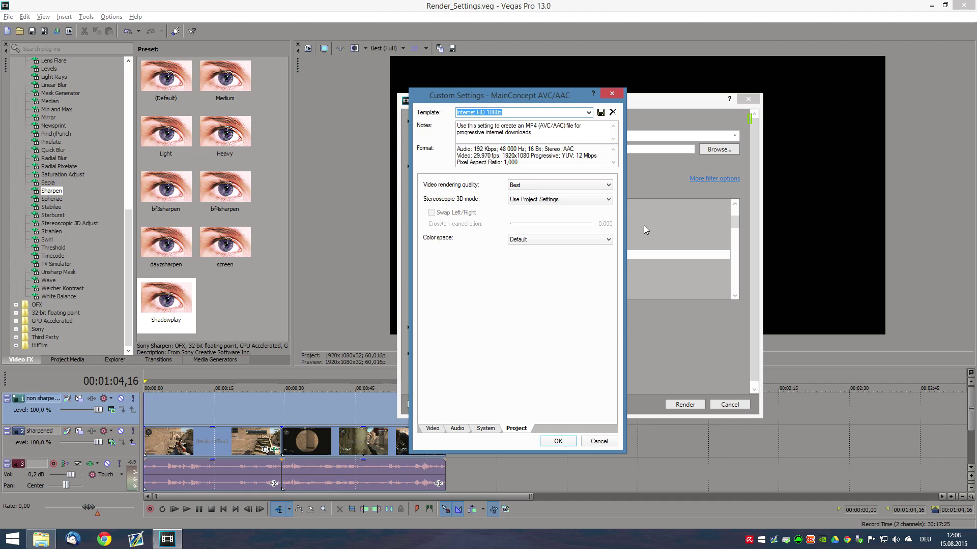
type("Yout")
type("ube Best ")
type("Qzali")
key("BackSpace")
key("BackSpace")
type("uality 60FPS")
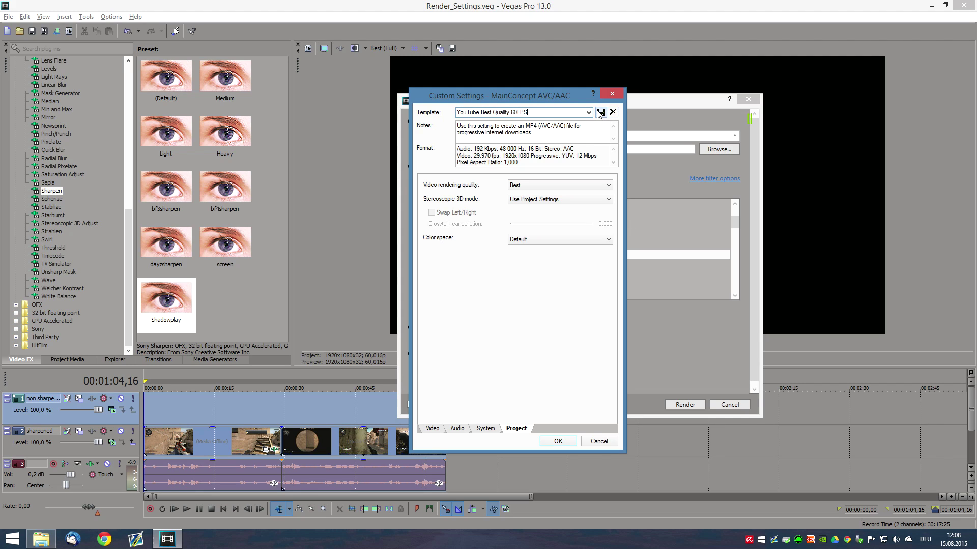
left_click(600, 113)
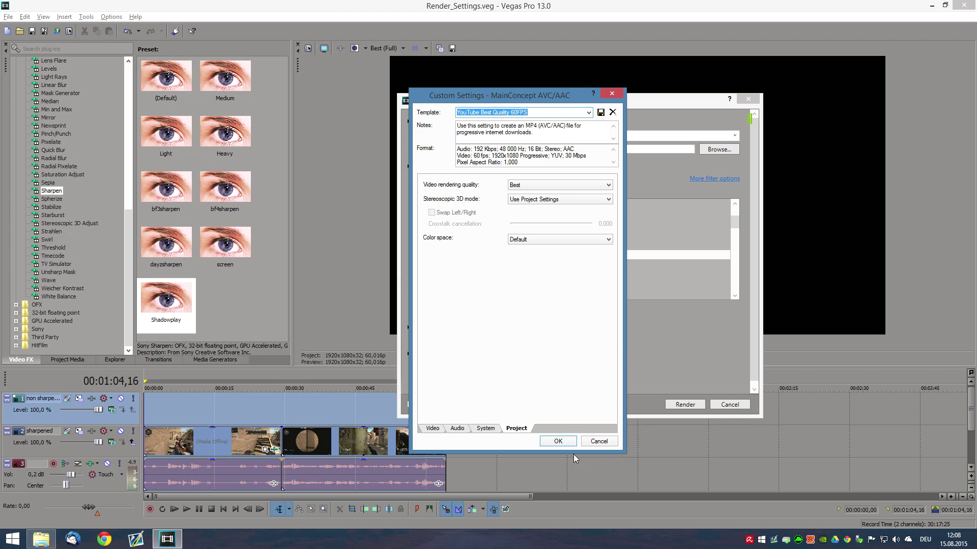
left_click(557, 441)
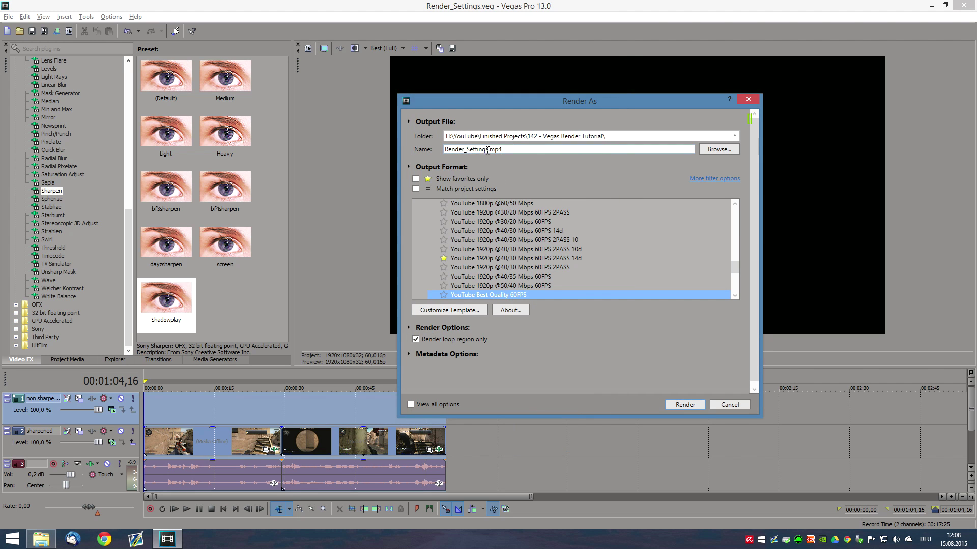
Step: Start rendering Render_Settings.mp4 with the 'YouTube Best Quality 60FPS' template
left_click(679, 404)
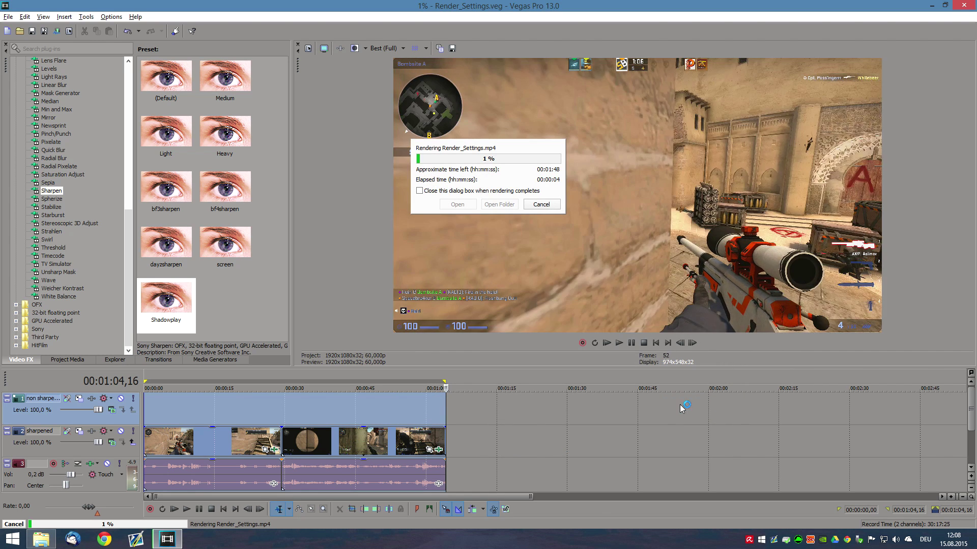